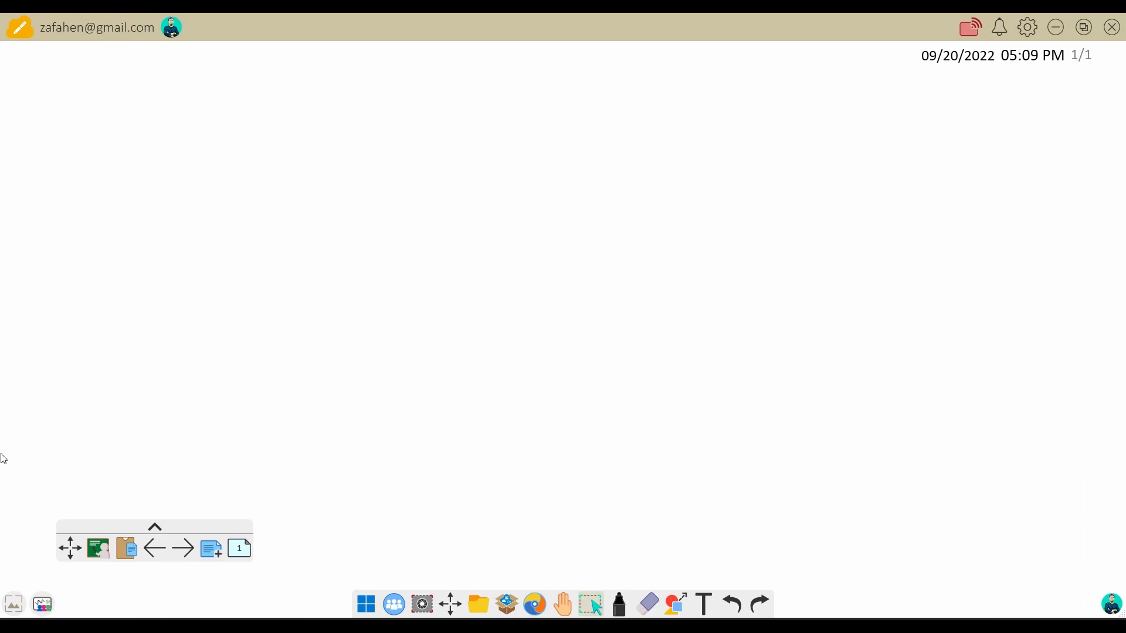
- Switch from the whiteboard canvas to desktop mode and return to the whiteboard canvas
left_click(370, 608)
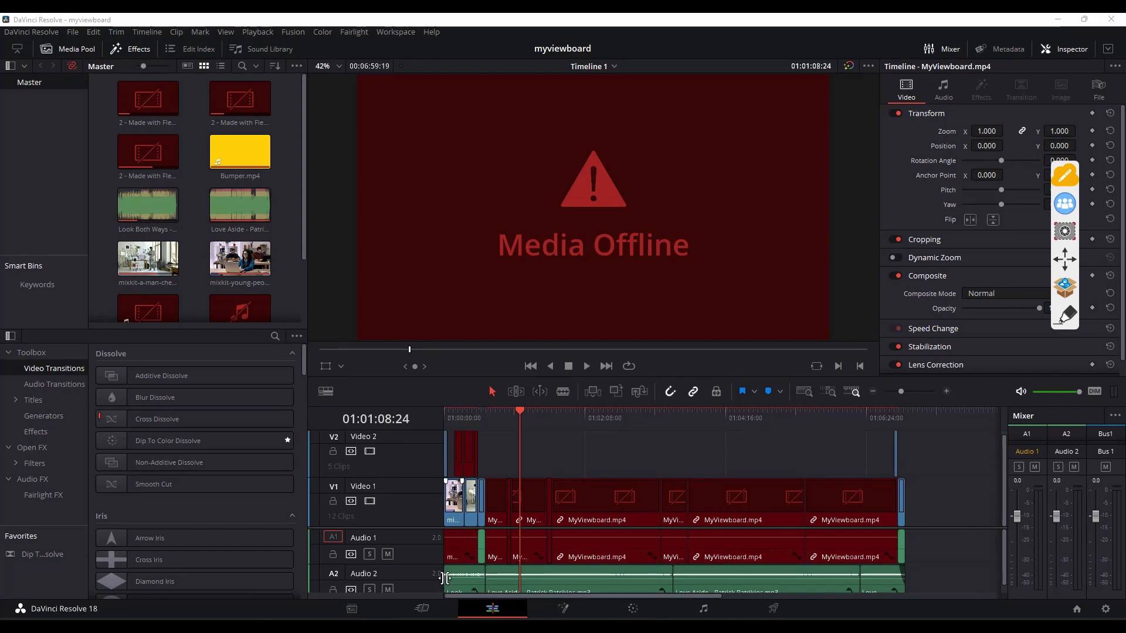
left_click(1066, 177)
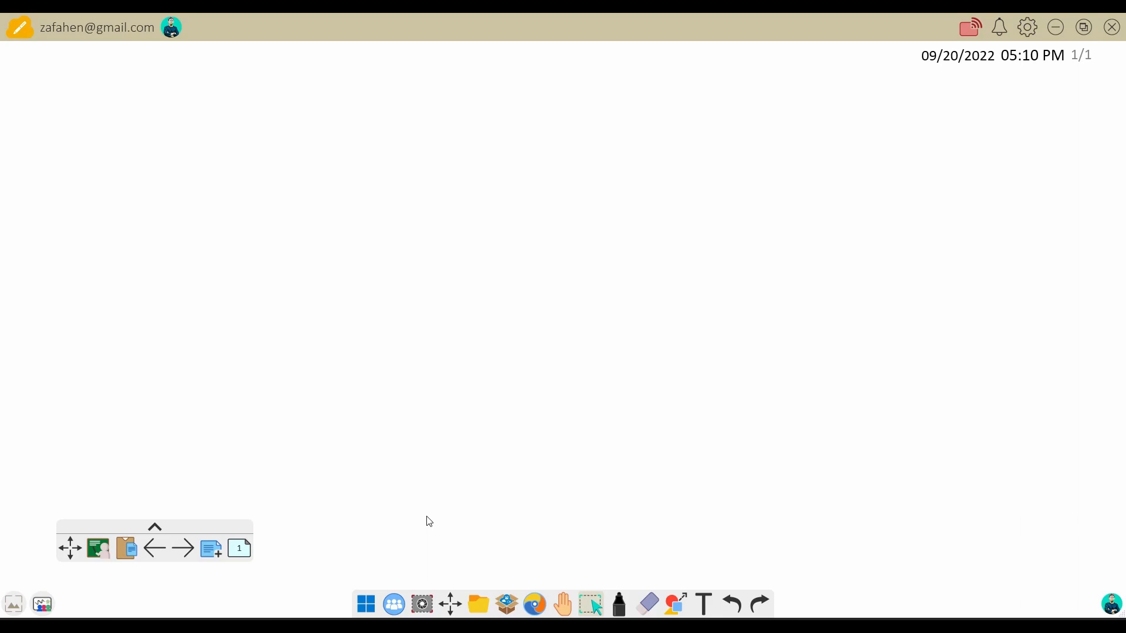
- Try to start a wireless presentation session and dismiss the wireless presentation window
left_click(396, 607)
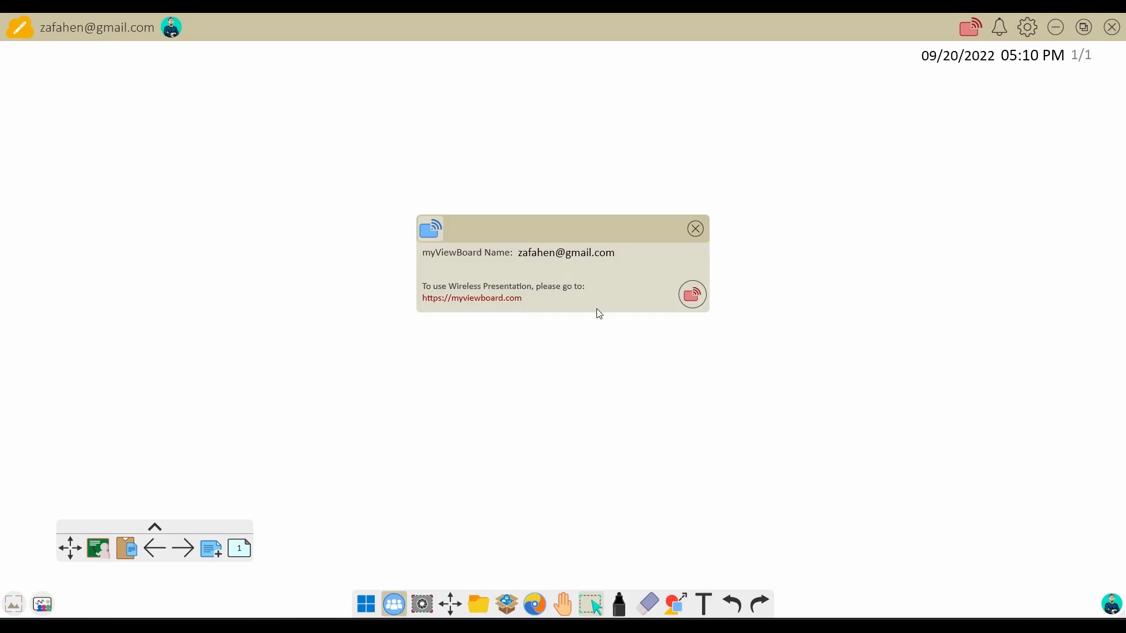
left_click(692, 300)
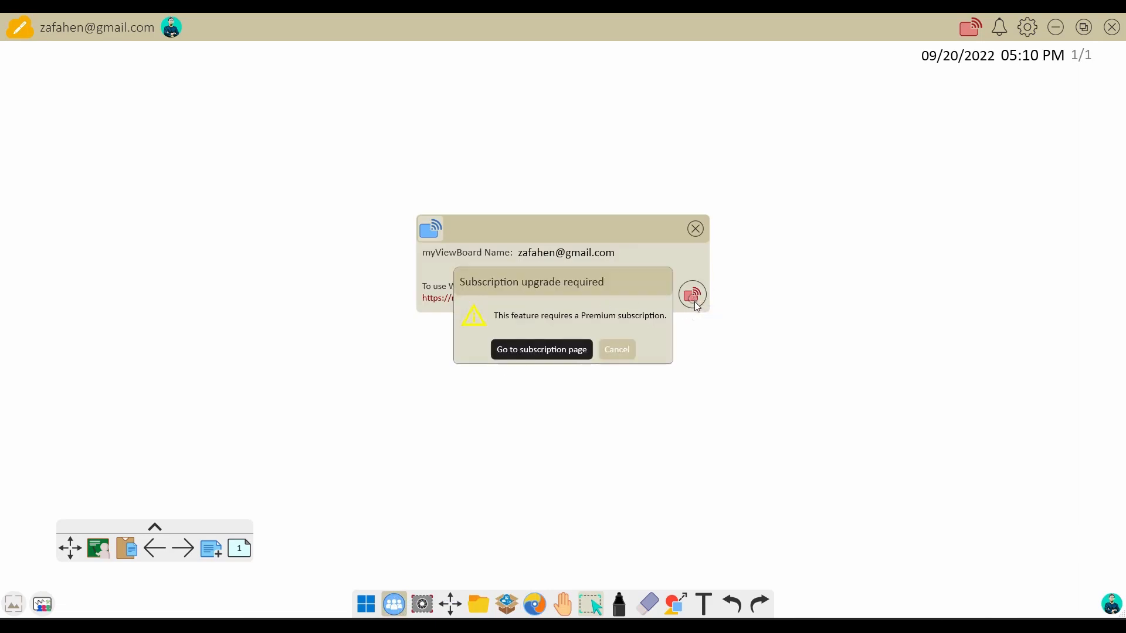
left_click(617, 349)
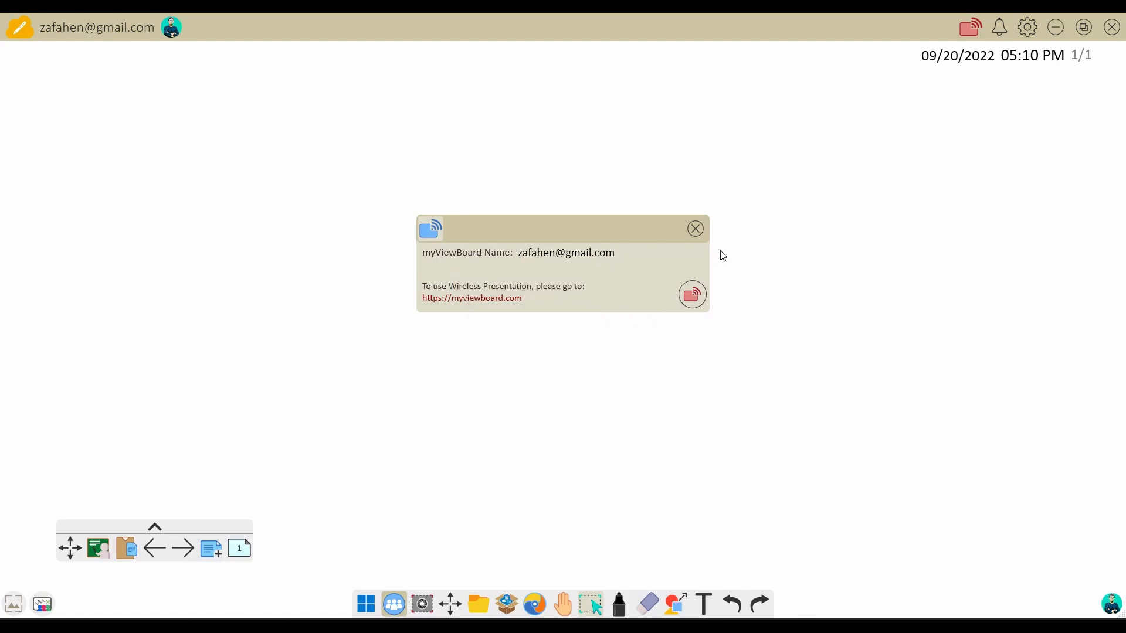
left_click(695, 230)
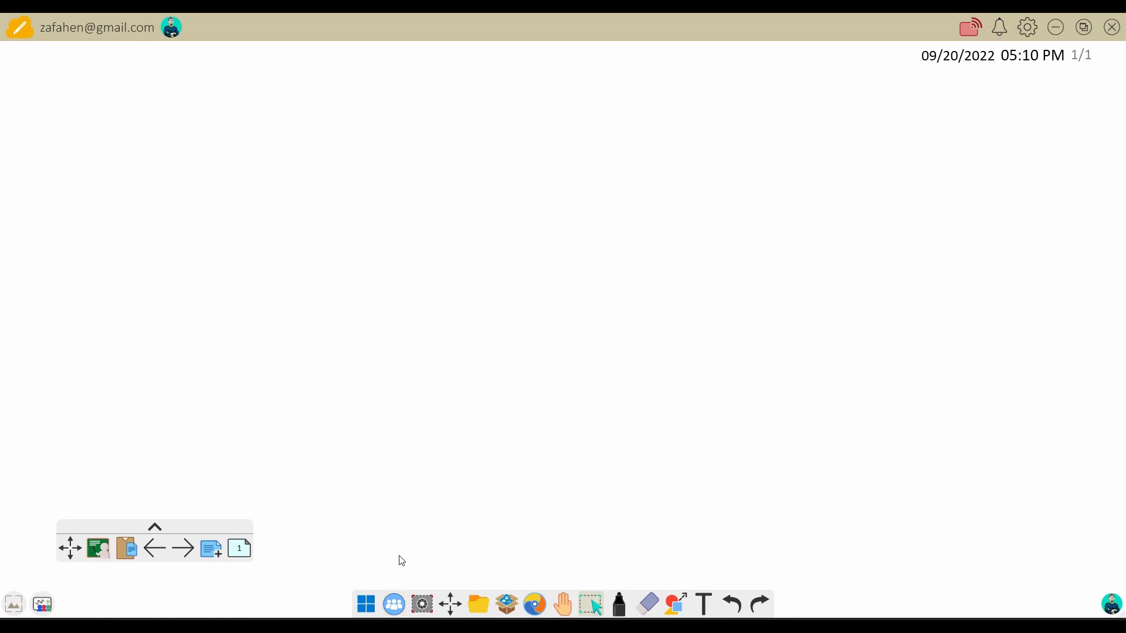
- Open the screen capture video recorder and view its live streaming settings without entering anything
left_click(423, 606)
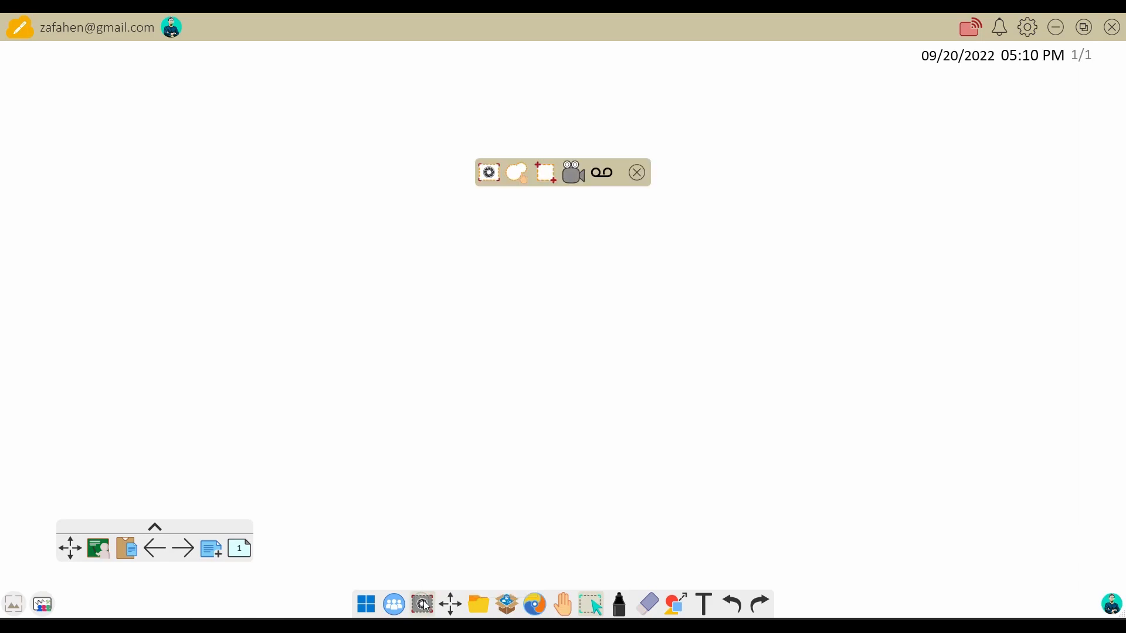
left_click(572, 174)
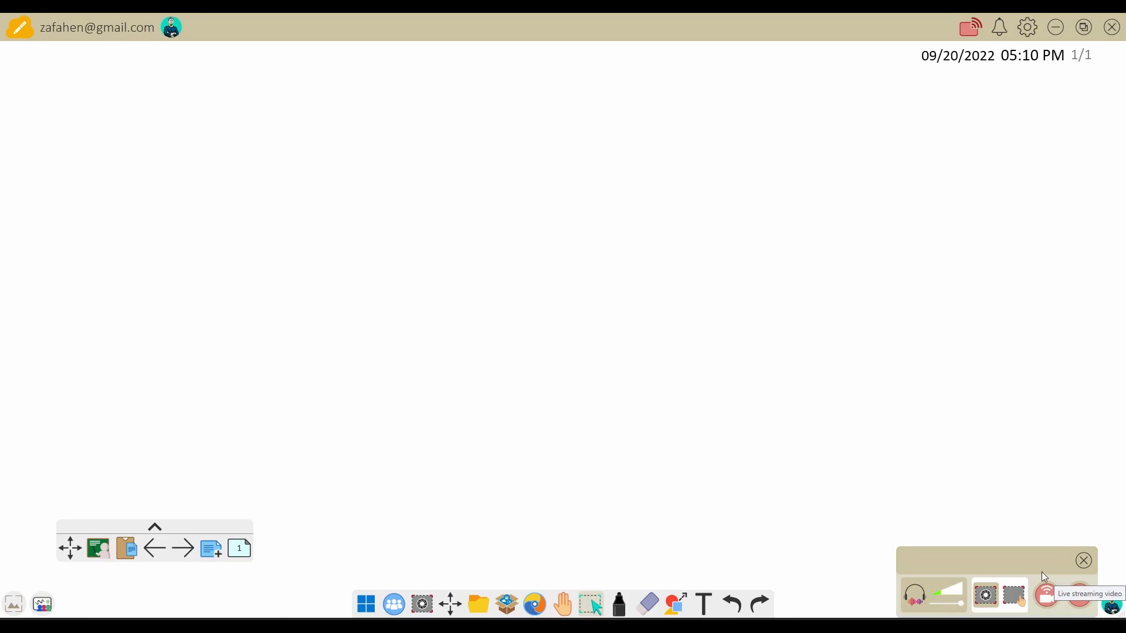
left_click(1047, 598)
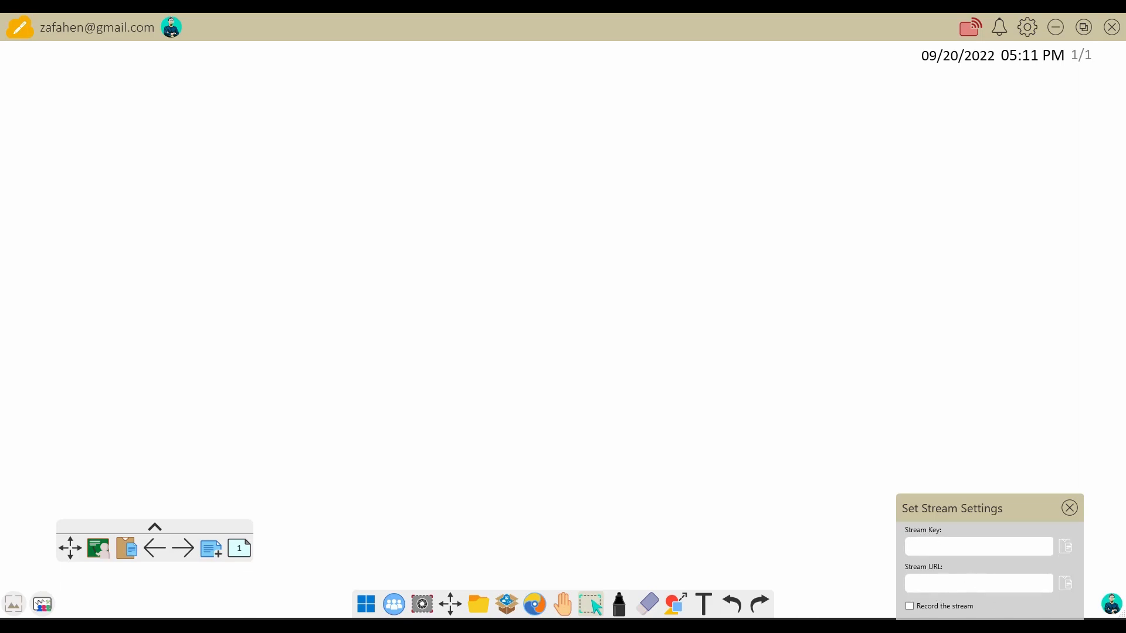
left_click(1070, 508)
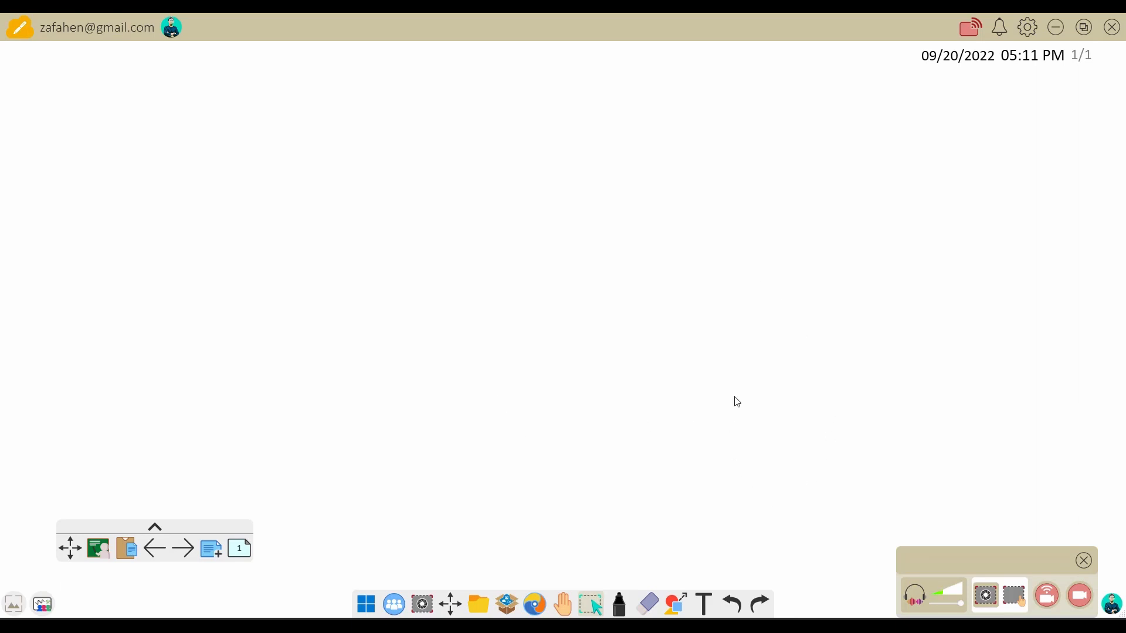
- Record a short screen video at 1280x720(HD) resolution and stop the recording
left_click(1079, 598)
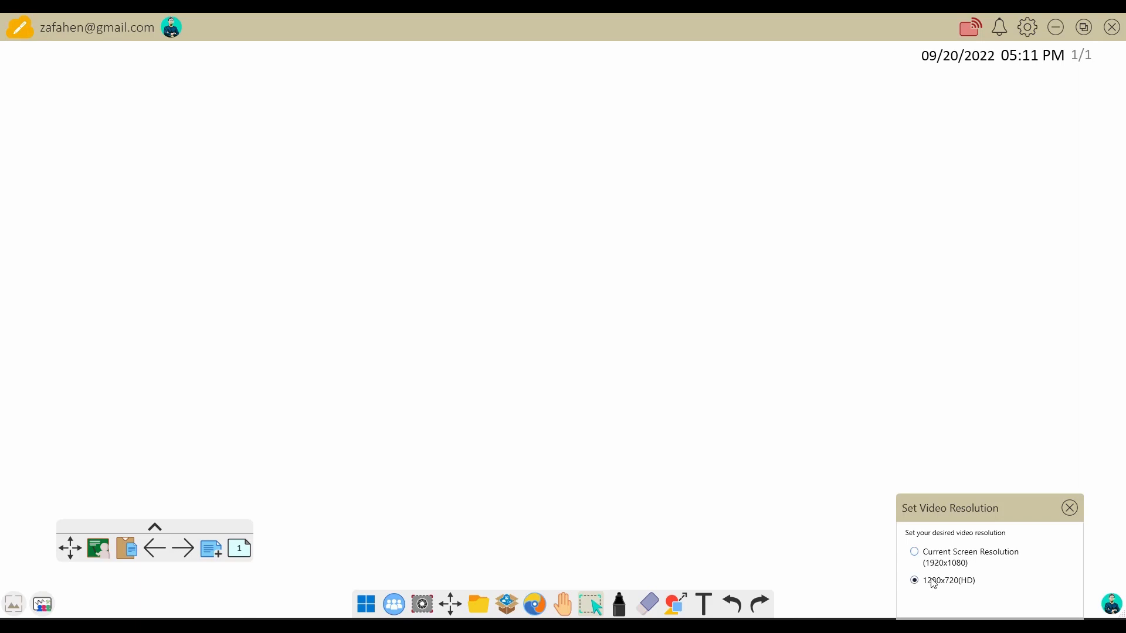
left_click(989, 625)
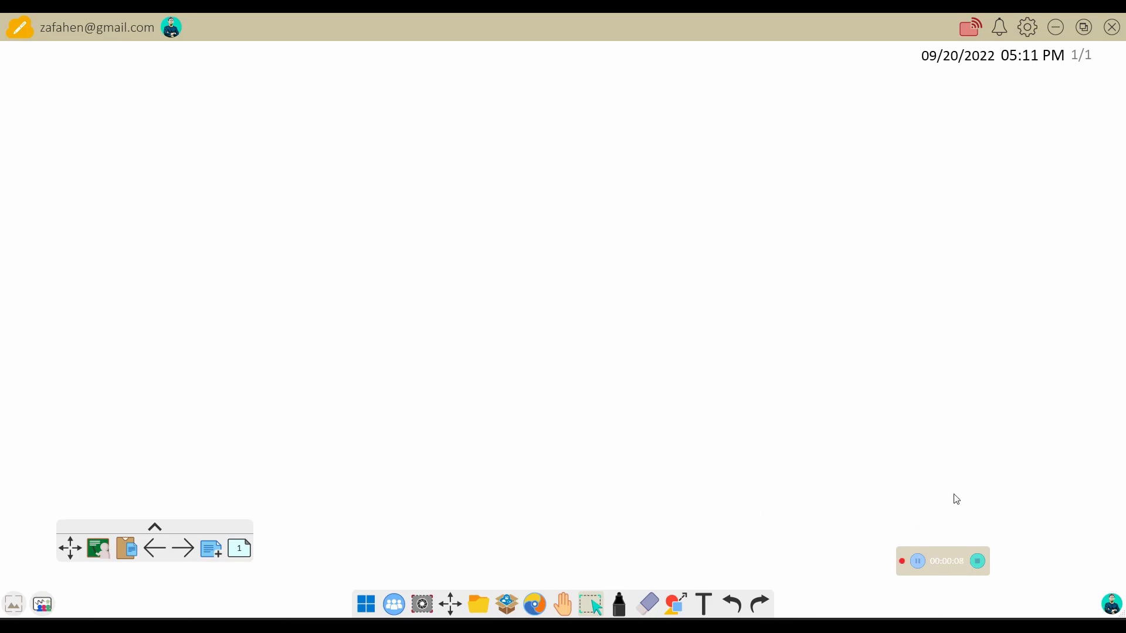
left_click(979, 564)
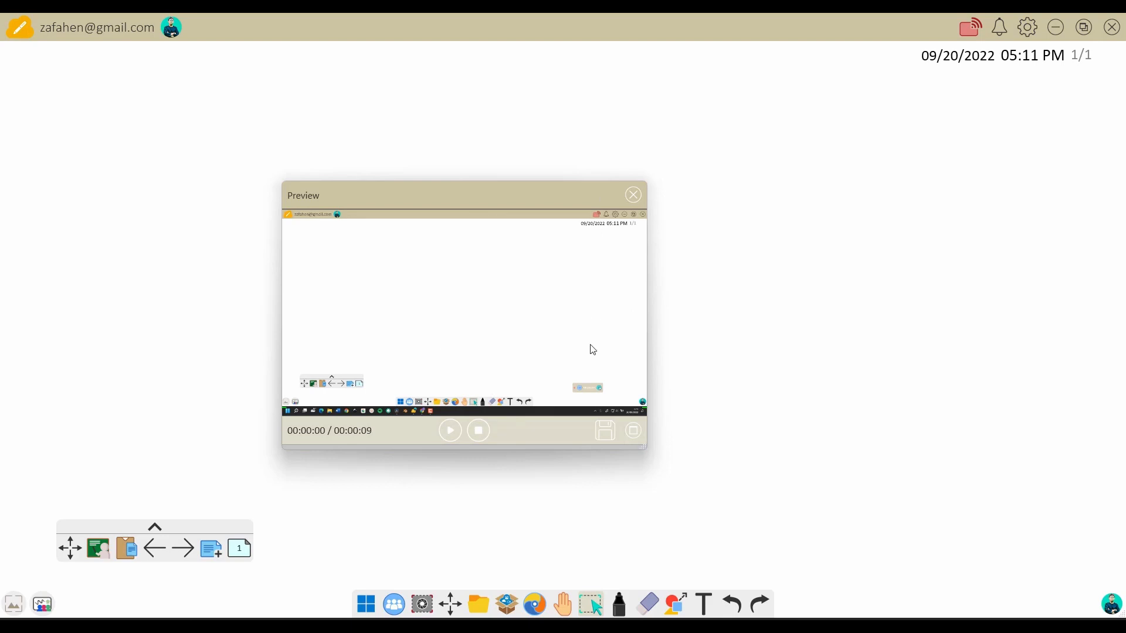
- Save the recording as 20220920171216.mp4 in the Videos folder and close the recorder
left_click(605, 434)
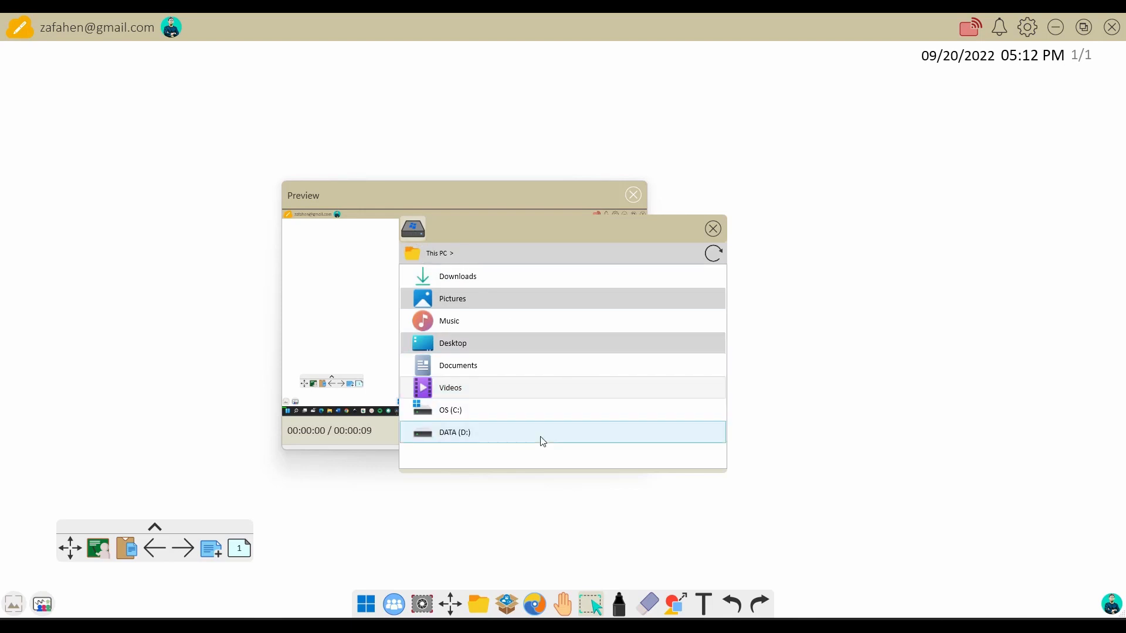
left_click(463, 394)
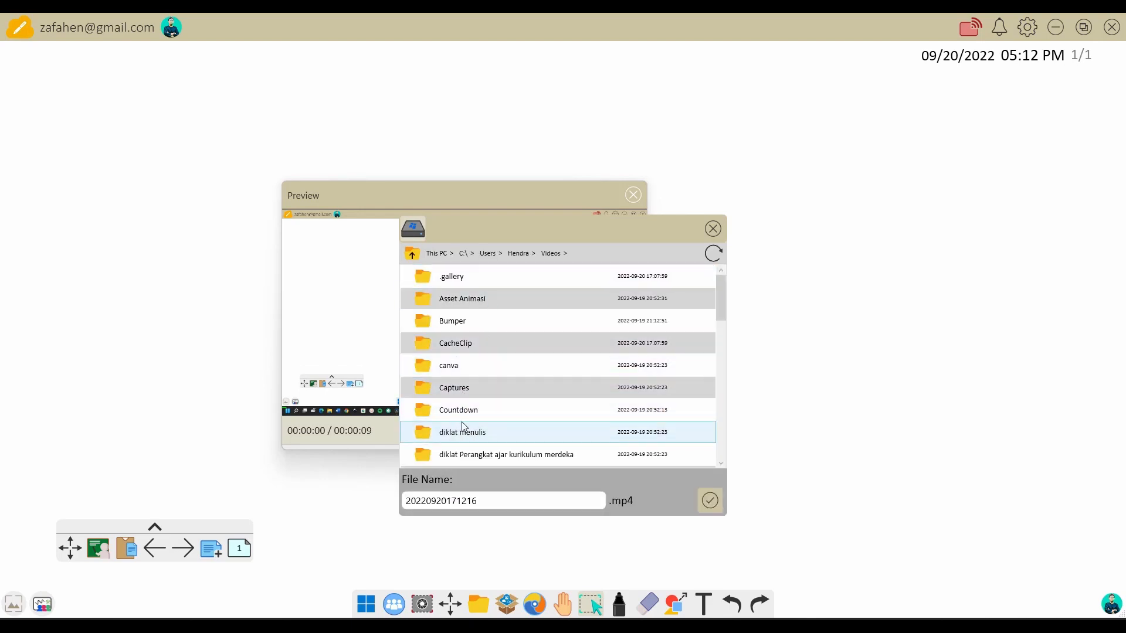
scroll(504, 415, "down", 10)
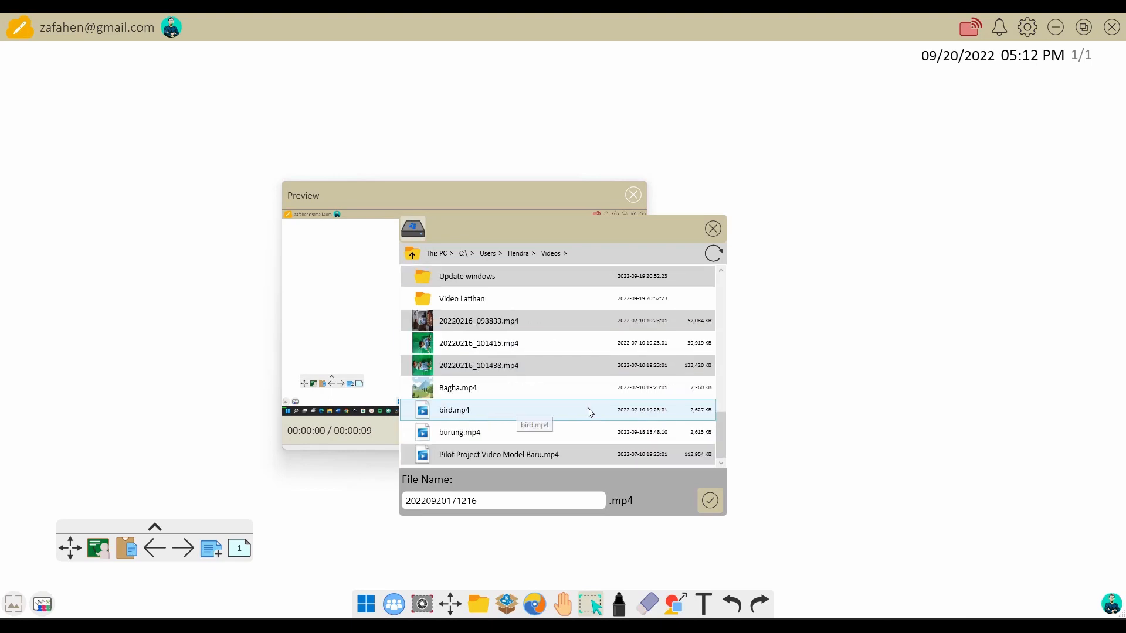
left_click(709, 502)
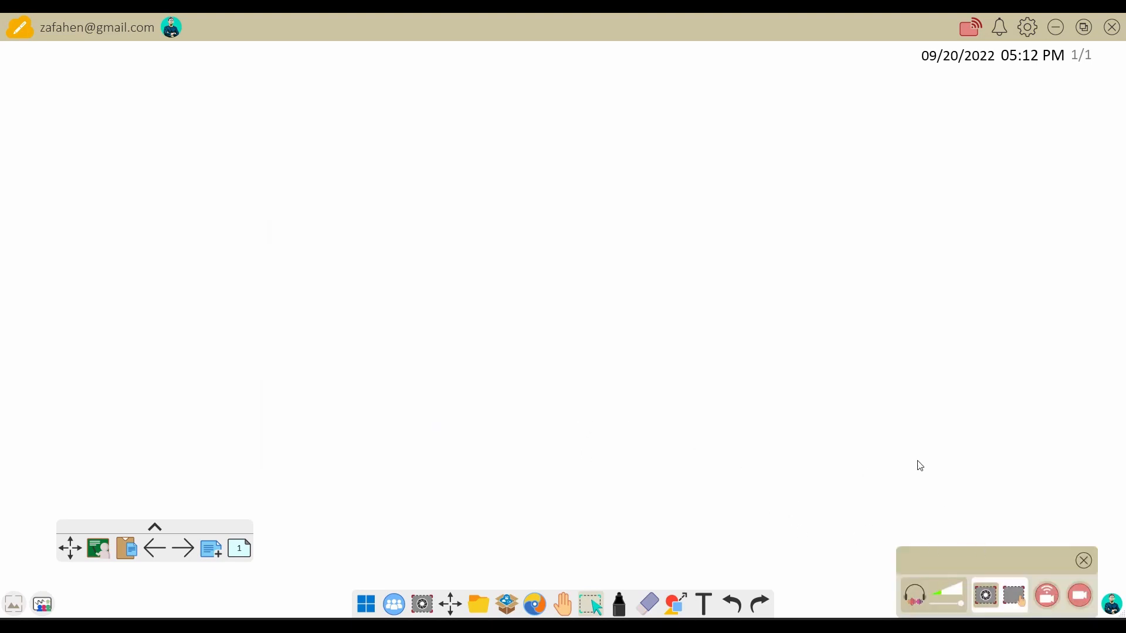
left_click(1085, 562)
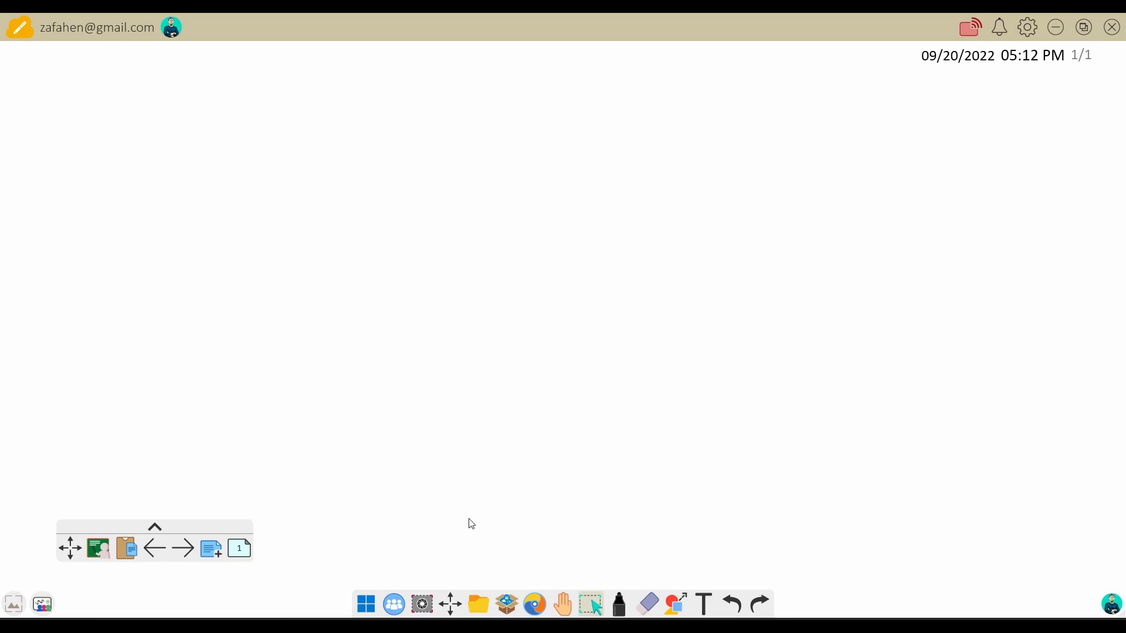
- Create a new whiteboard file without saving the current session
left_click(477, 605)
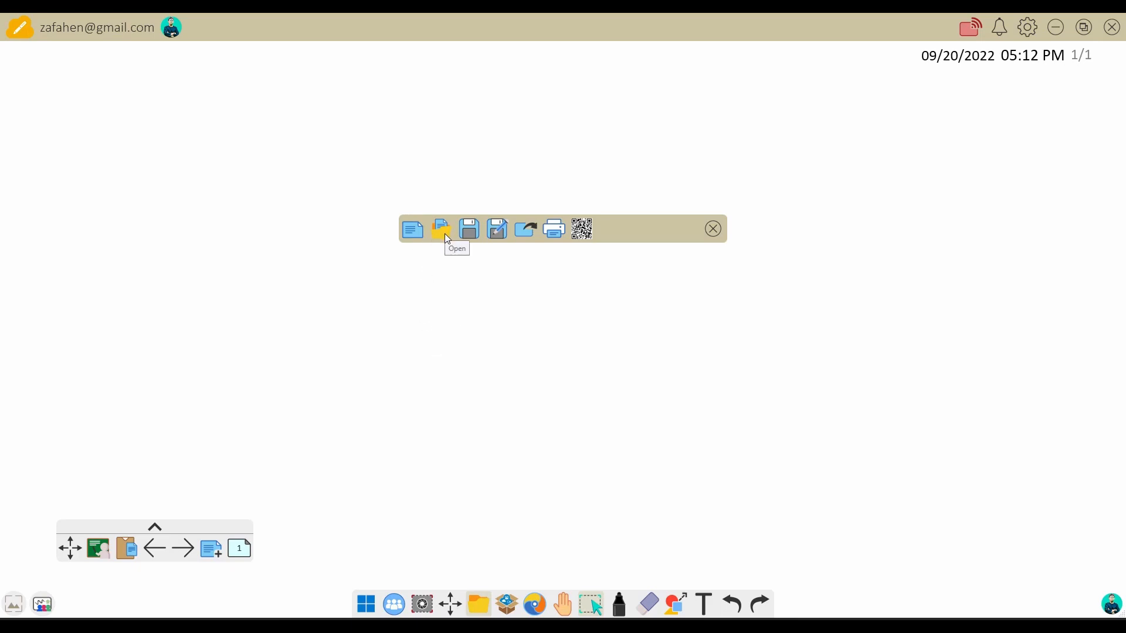
left_click(414, 232)
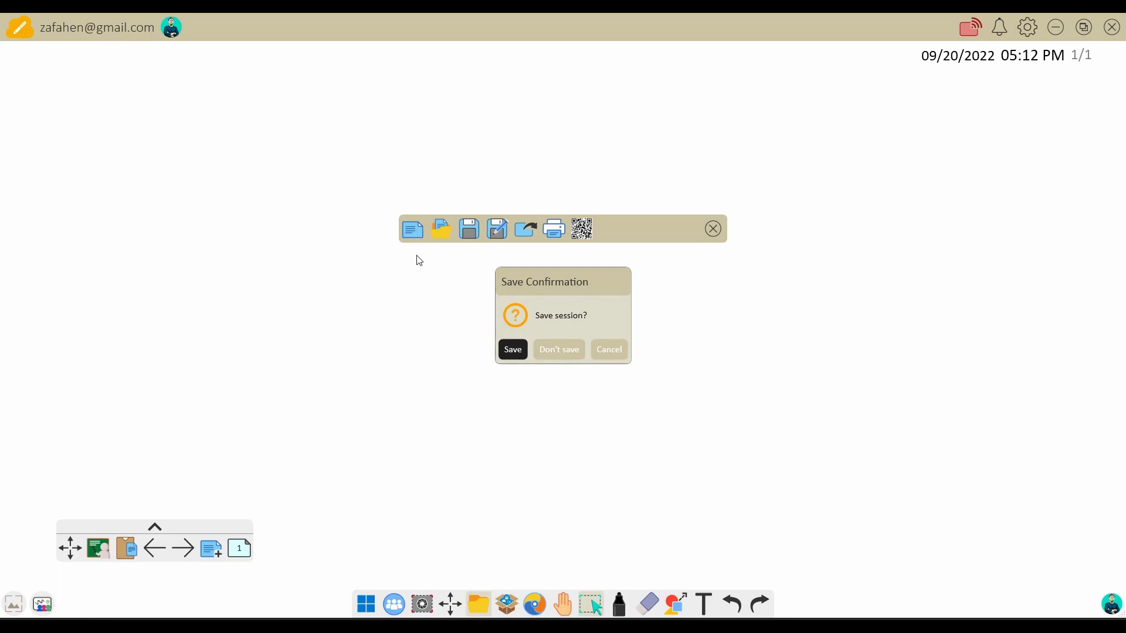
left_click(557, 351)
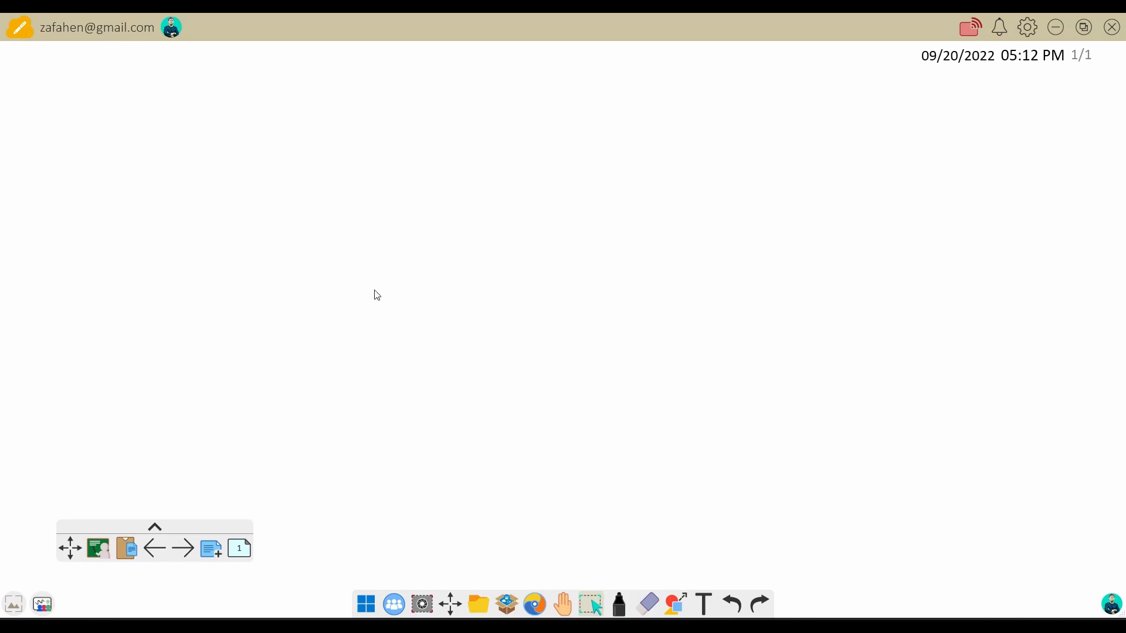
- Draw several freehand black pen strokes across the upper half of the canvas
left_click(623, 607)
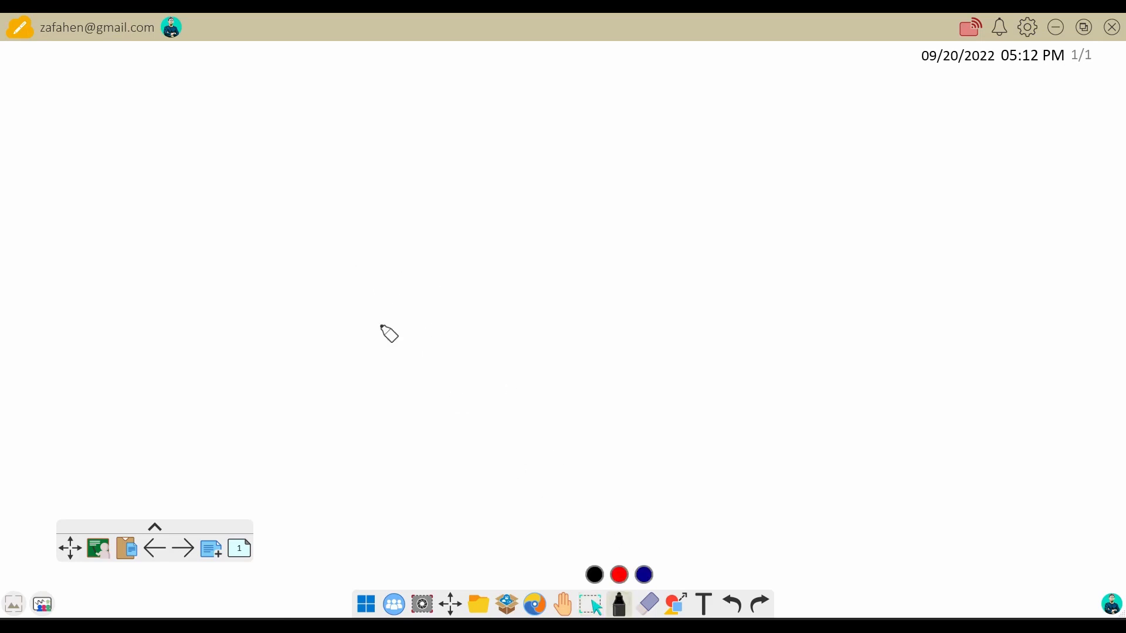
mouse_move(316, 190)
left_mouse_down()
mouse_move(422, 372)
mouse_move(435, 359)
left_mouse_up()
left_click_drag(407, 170, 498, 332)
left_click_drag(380, 283, 548, 226)
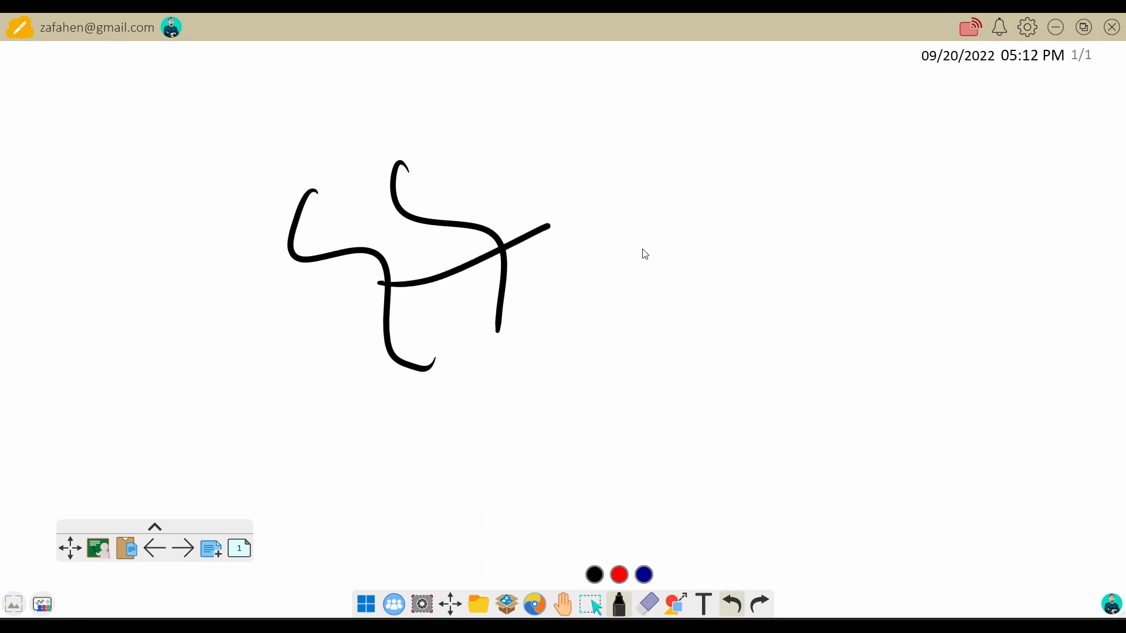
left_click_drag(687, 141, 685, 304)
mouse_move(669, 149)
left_mouse_down()
mouse_move(779, 279)
mouse_move(721, 367)
left_mouse_up()
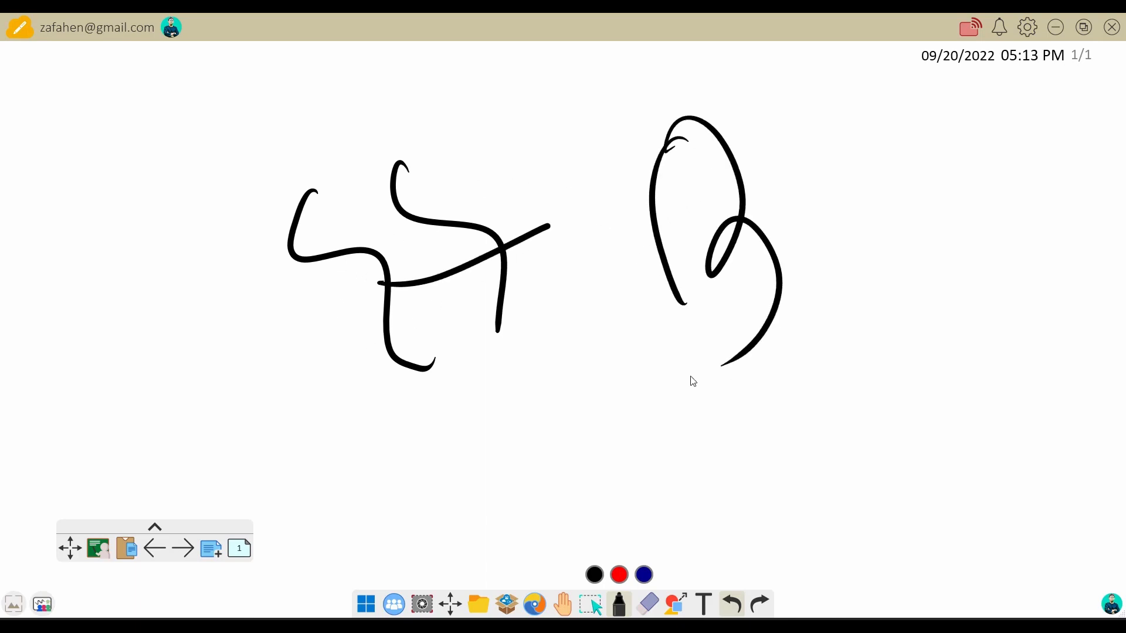
- Start another new whiteboard file, discarding the pen drawing without saving the session
left_click(479, 604)
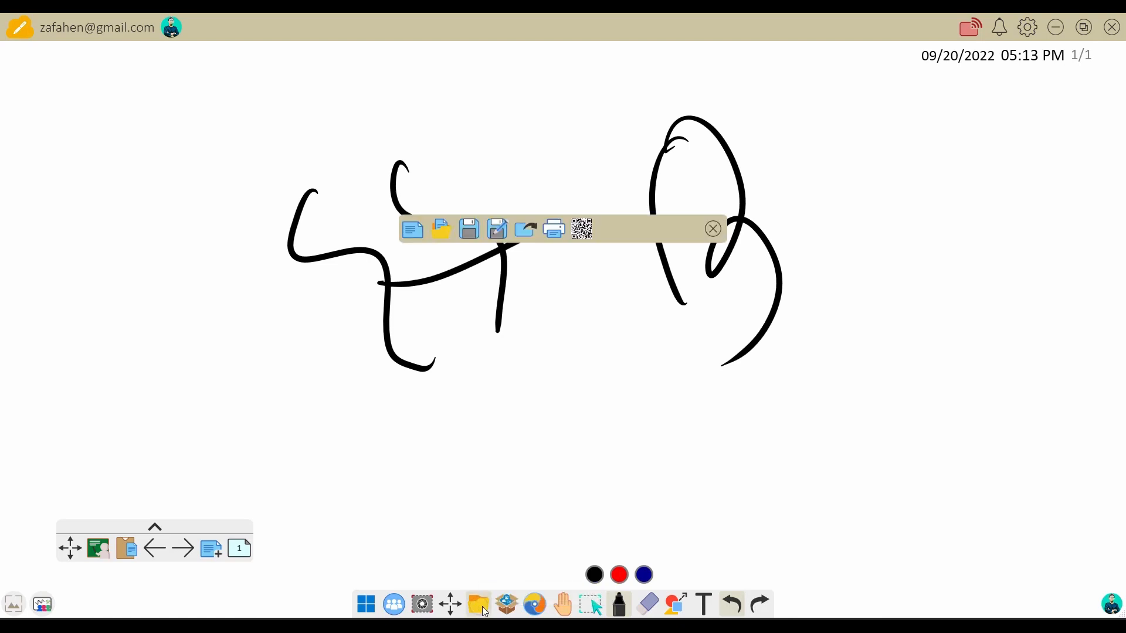
left_click(414, 230)
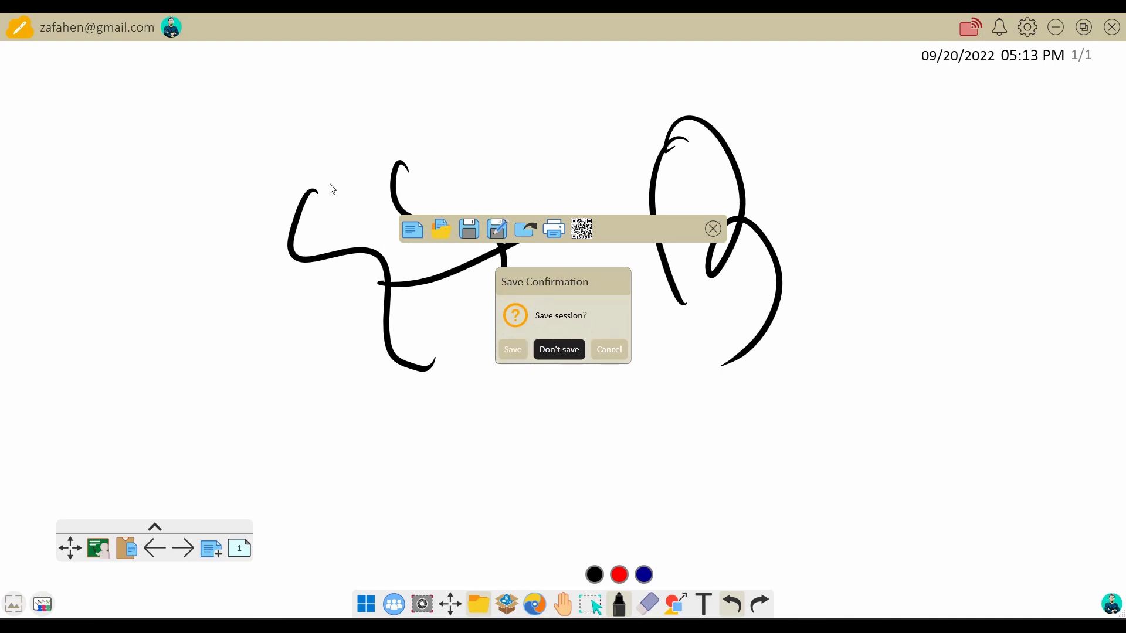
left_click(561, 352)
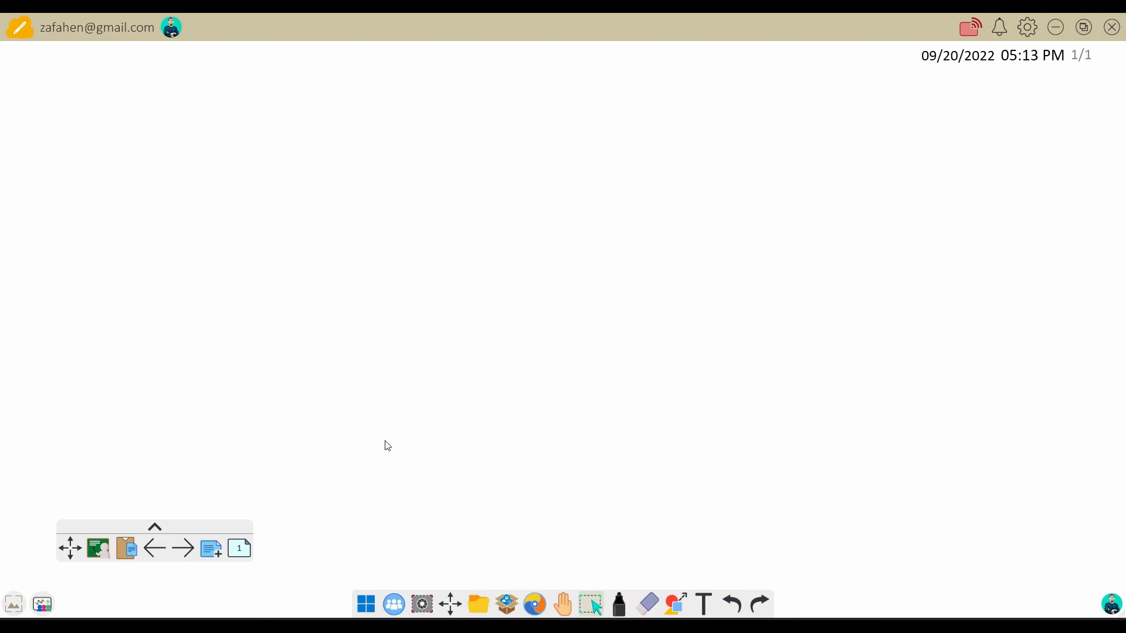
- View the locations for opening a file, try the QR code sharing option, and close the file management window
left_click(475, 604)
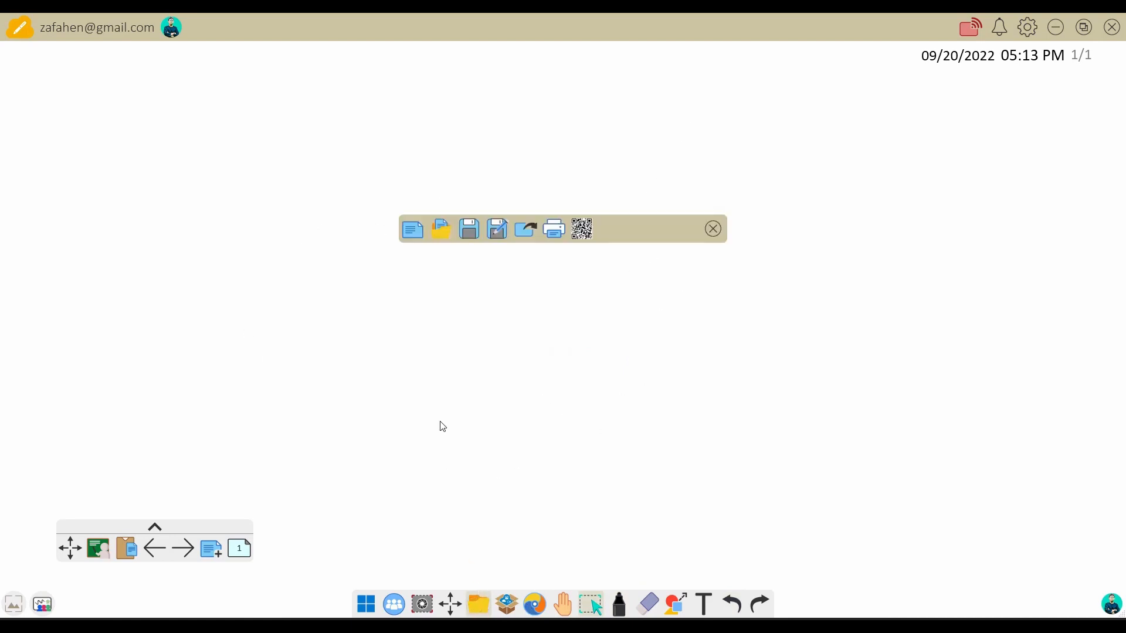
left_click(441, 230)
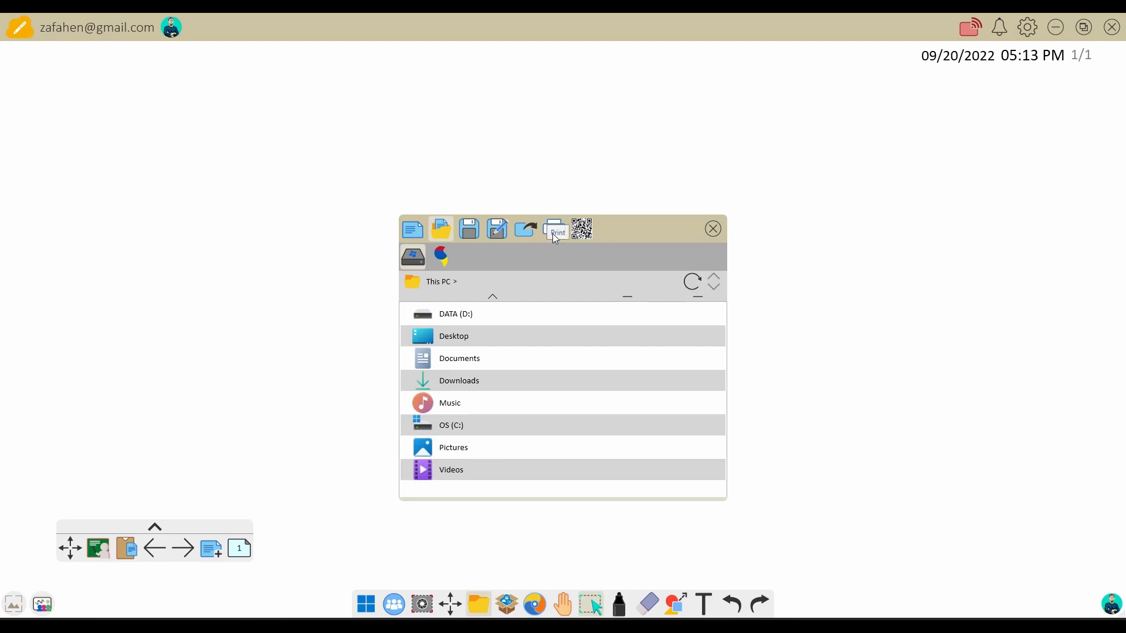
left_click(583, 235)
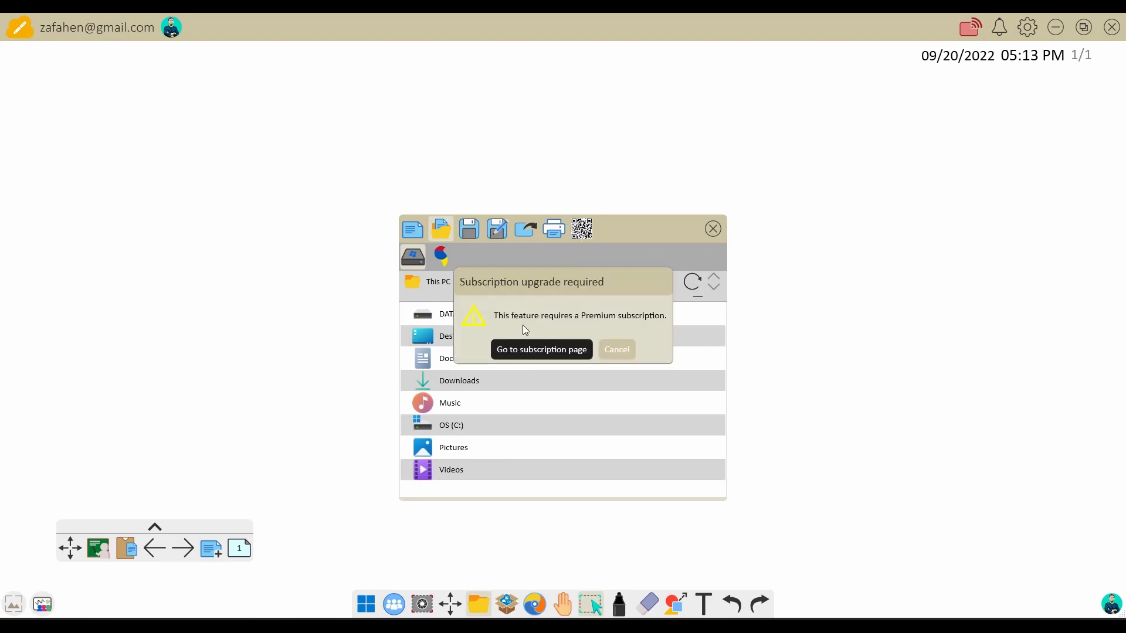
left_click(616, 350)
left_click(713, 229)
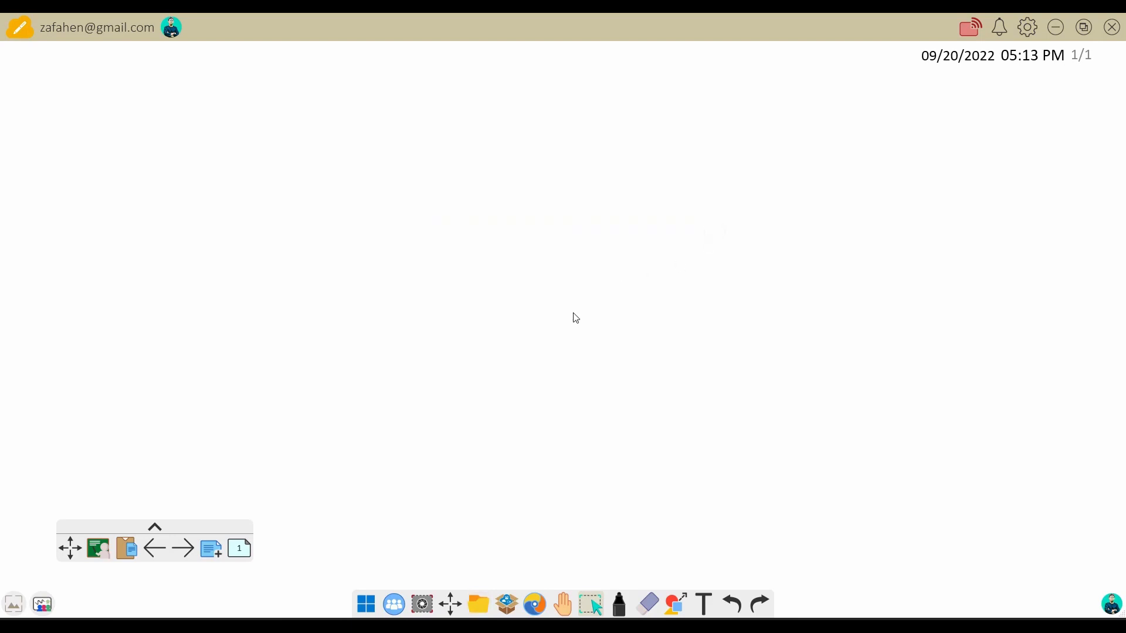
- Import IMG_1166.jpg from the Pictures folder onto the left side of the canvas and close the resource window
left_click(506, 604)
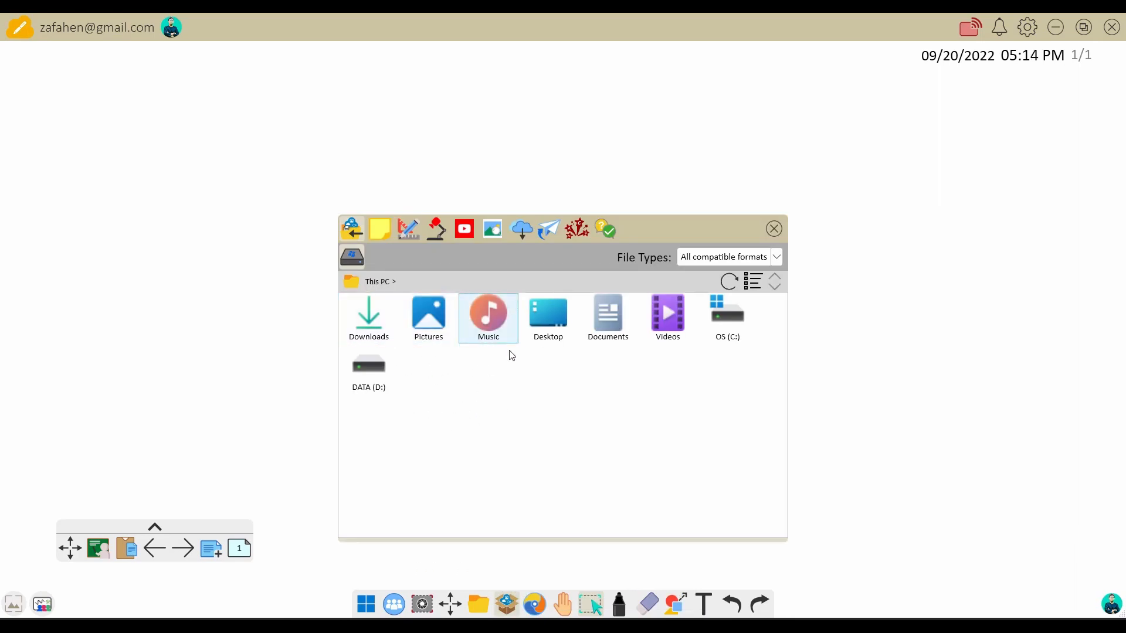
left_click(431, 319)
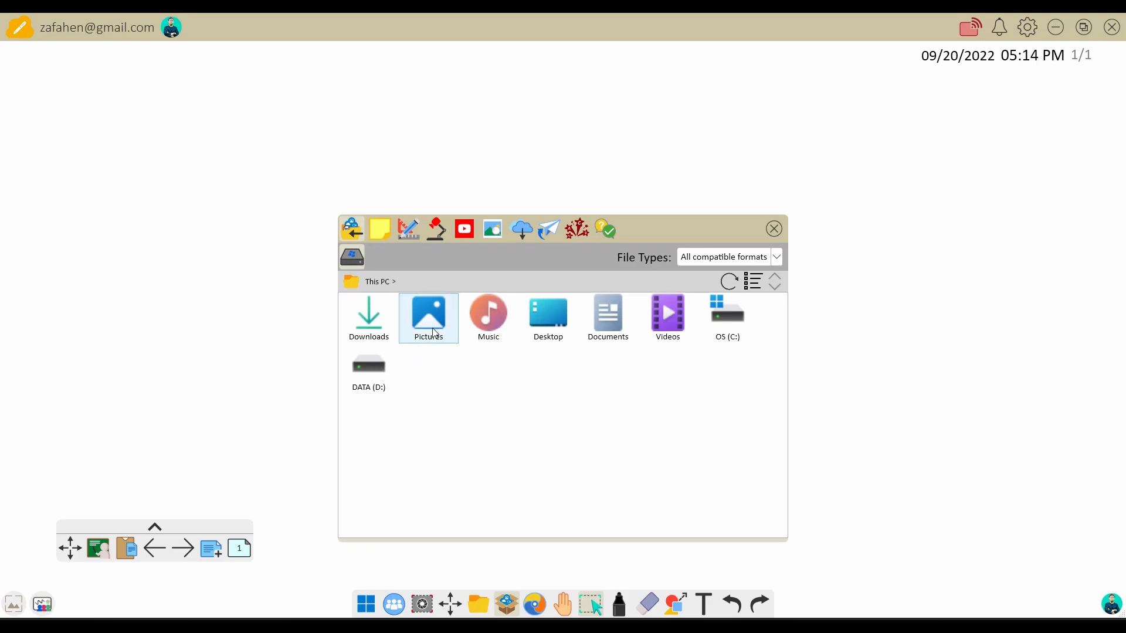
double_click(429, 321)
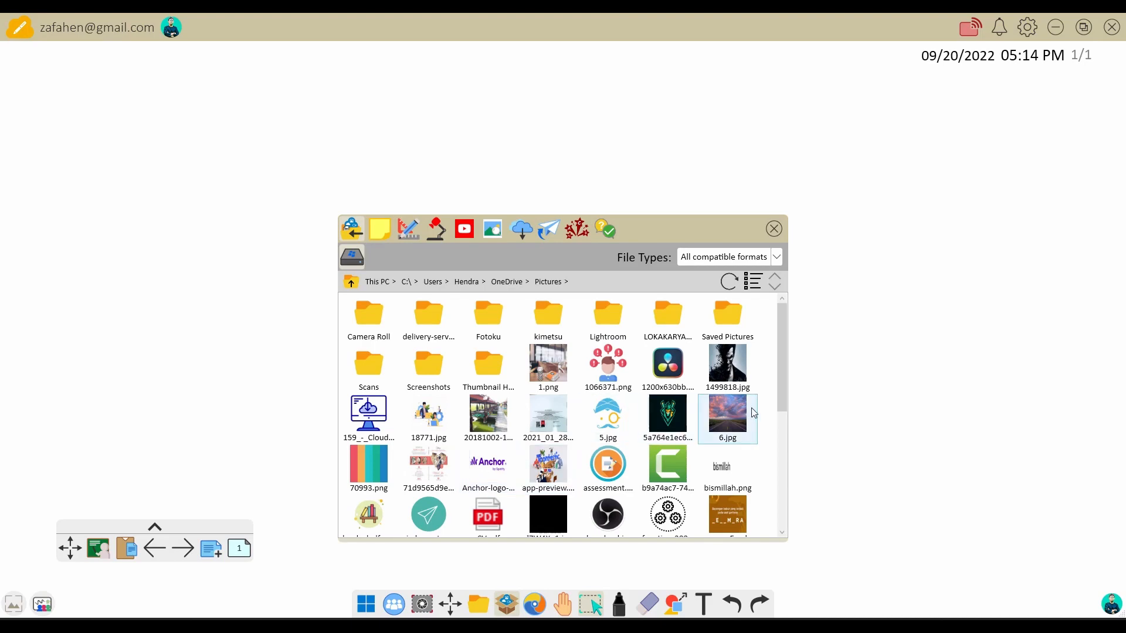
left_click_drag(783, 390, 790, 507)
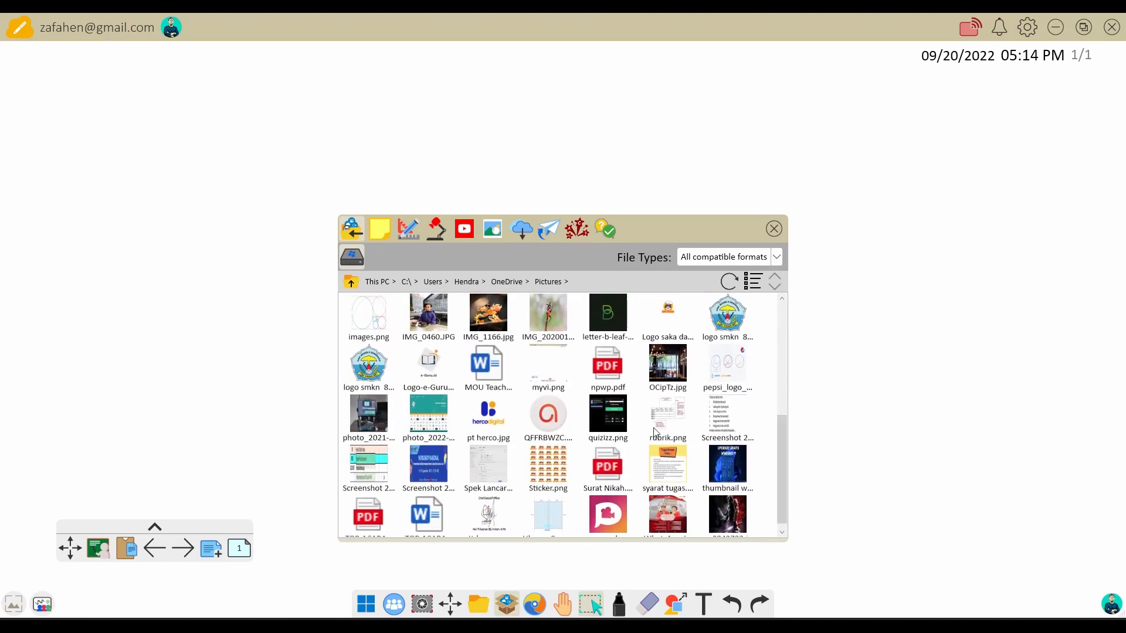
left_click_drag(493, 322, 141, 261)
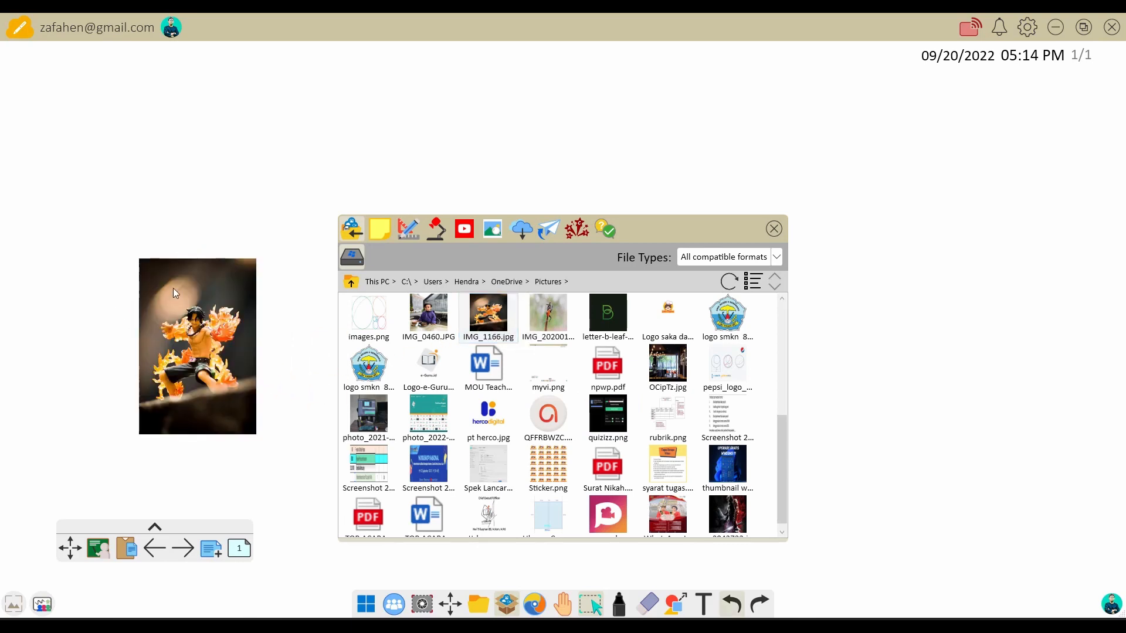
left_click(773, 229)
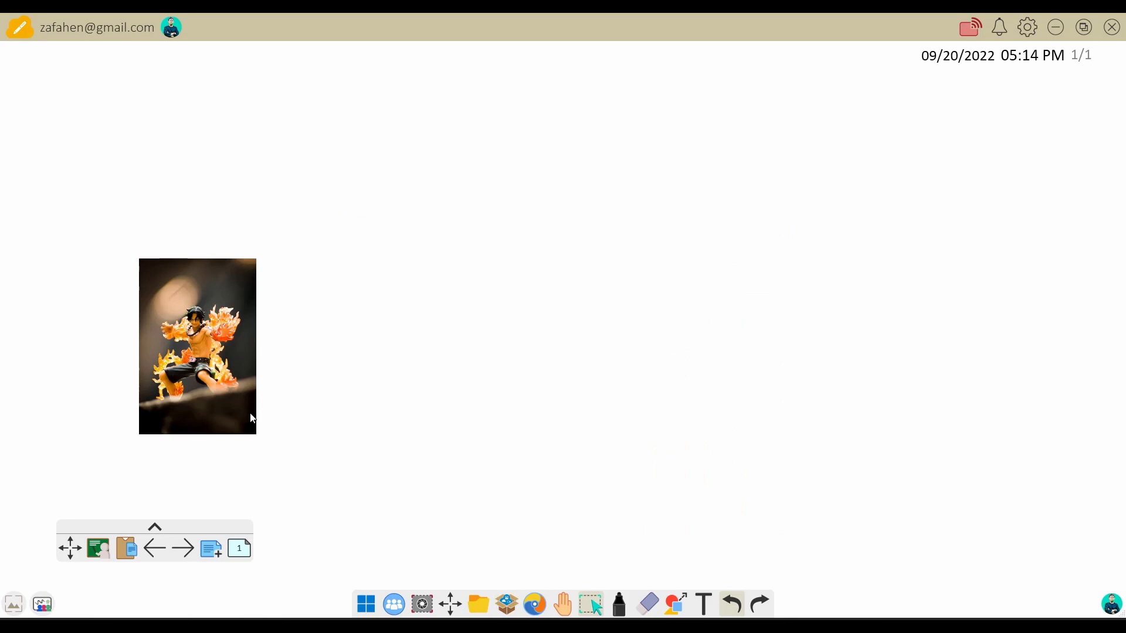
- Enlarge the imported figurine photo and move it higher on the canvas
left_click(254, 414)
left_click_drag(262, 438, 350, 572)
left_click_drag(280, 480, 318, 336)
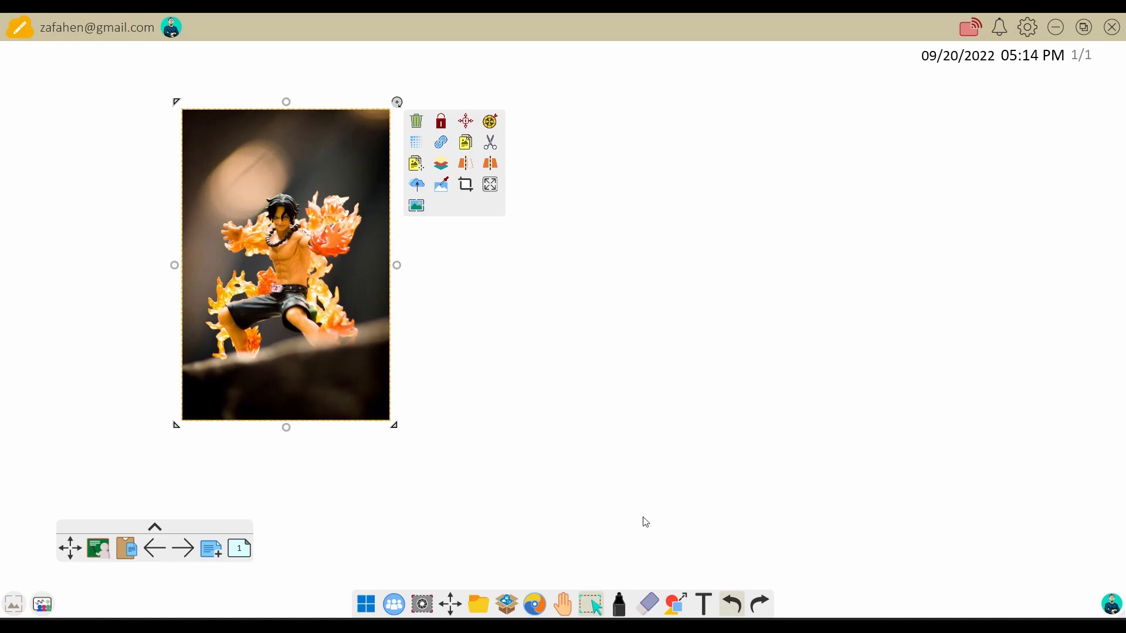
- Handwrite "ISO :" with the red pen to the right of the photo
left_click(620, 603)
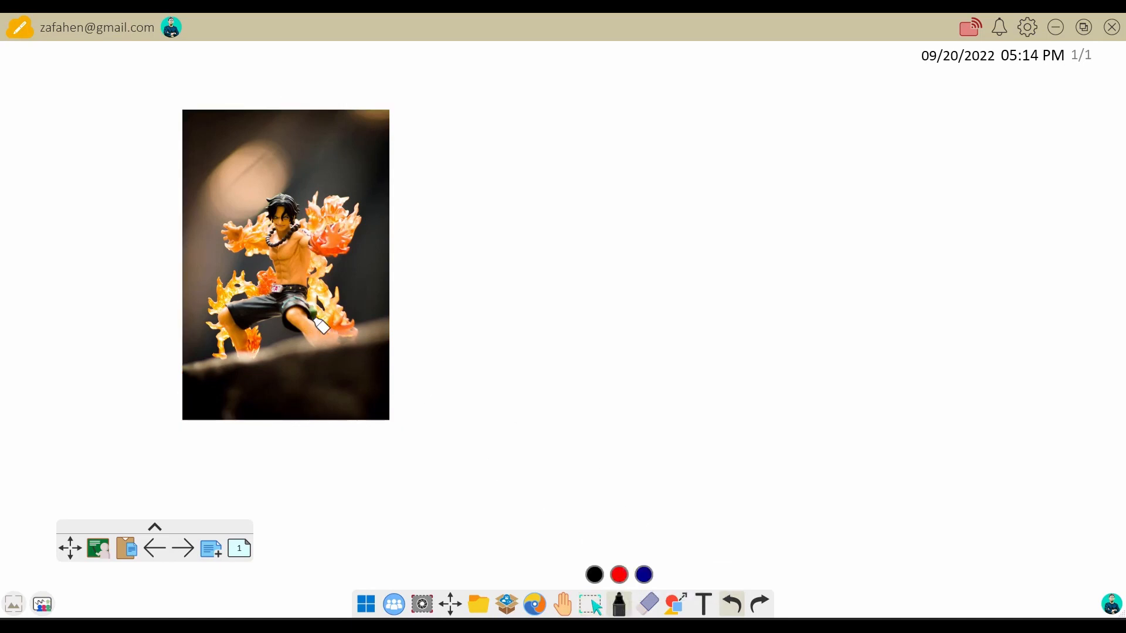
left_click(619, 575)
left_click_drag(443, 159, 458, 198)
left_click_drag(475, 152, 487, 196)
mouse_move(509, 153)
left_mouse_down()
mouse_move(525, 171)
mouse_move(512, 151)
left_mouse_up()
left_click(574, 156)
left_click(575, 171)
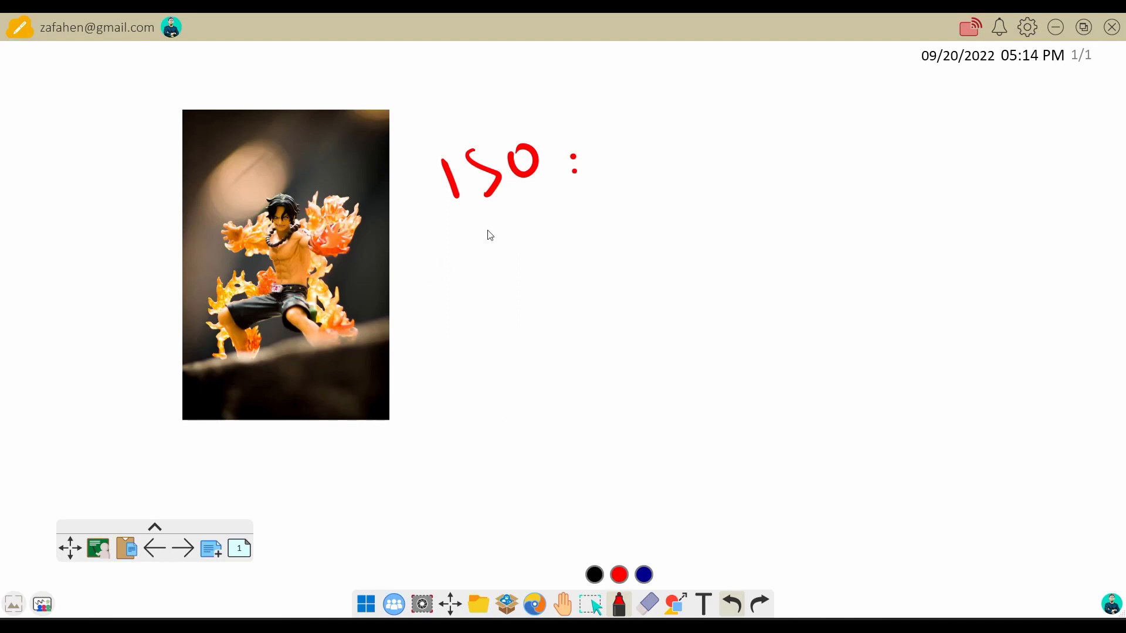
- Handwrite "F = 5.6" in red below the ISO label
mouse_move(478, 231)
left_mouse_down()
mouse_move(508, 283)
mouse_move(514, 224)
left_mouse_up()
mouse_move(483, 258)
left_mouse_down()
mouse_move(524, 243)
mouse_move(590, 248)
mouse_move(589, 259)
left_mouse_up()
mouse_move(627, 208)
left_mouse_down()
mouse_move(638, 258)
mouse_move(659, 207)
mouse_move(726, 234)
mouse_move(706, 229)
left_mouse_up()
left_click(673, 242)
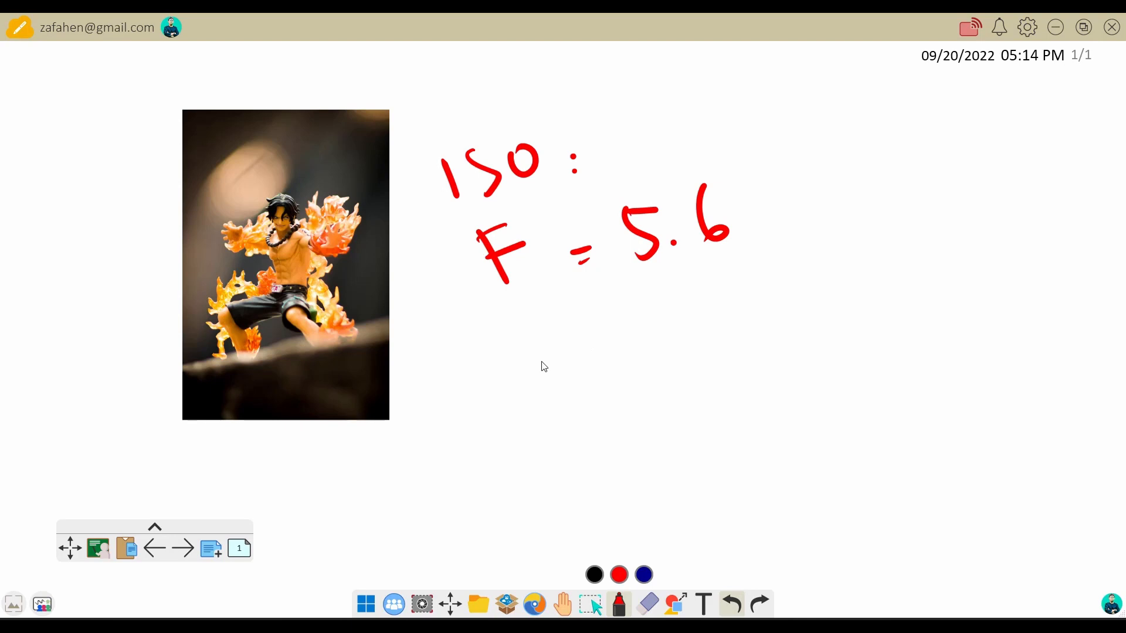
left_click(506, 604)
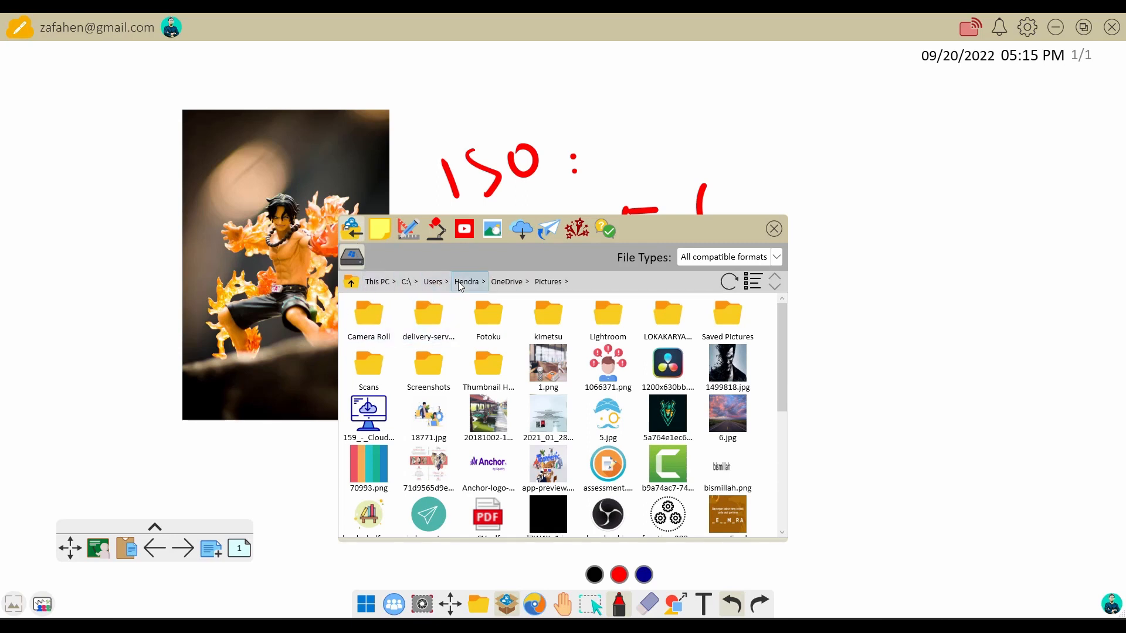
left_click(494, 235)
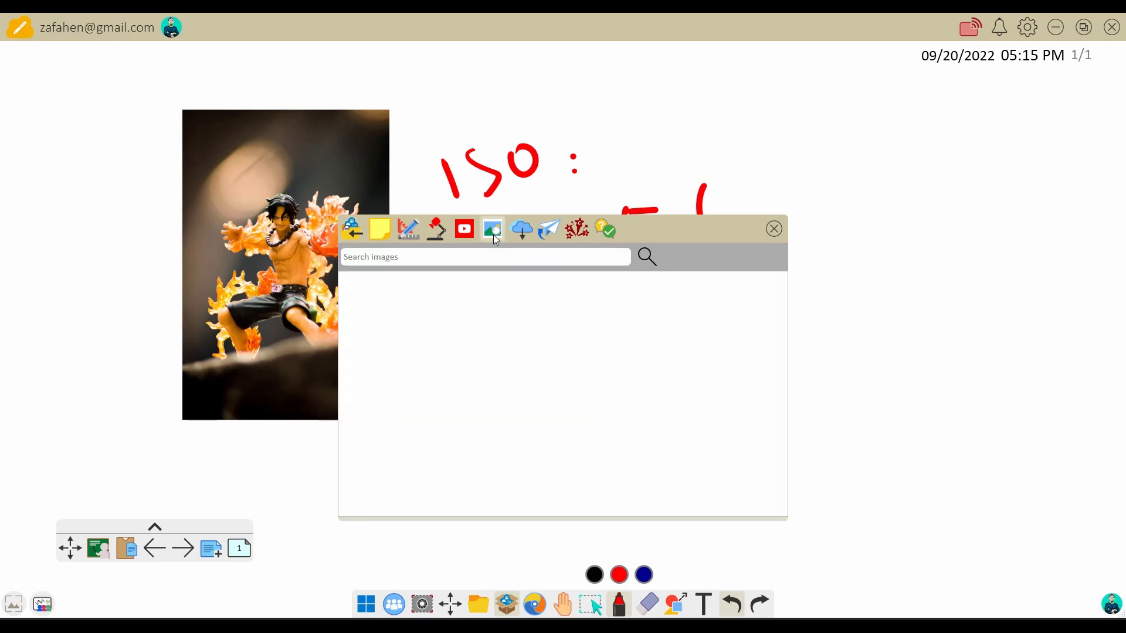
left_click(352, 229)
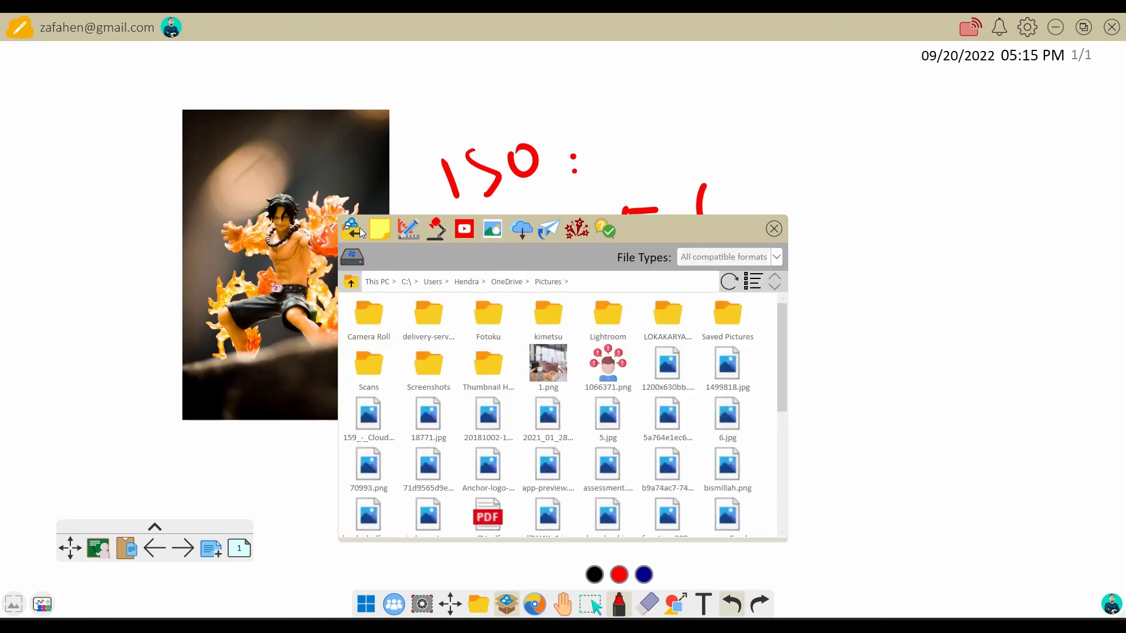
left_click(382, 280)
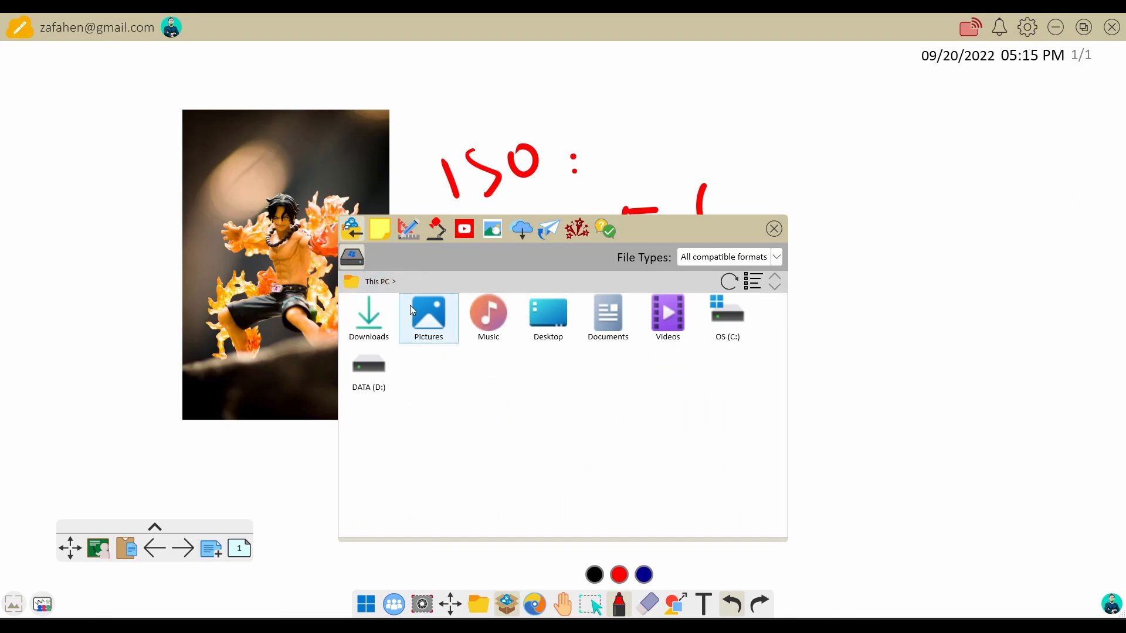
double_click(665, 329)
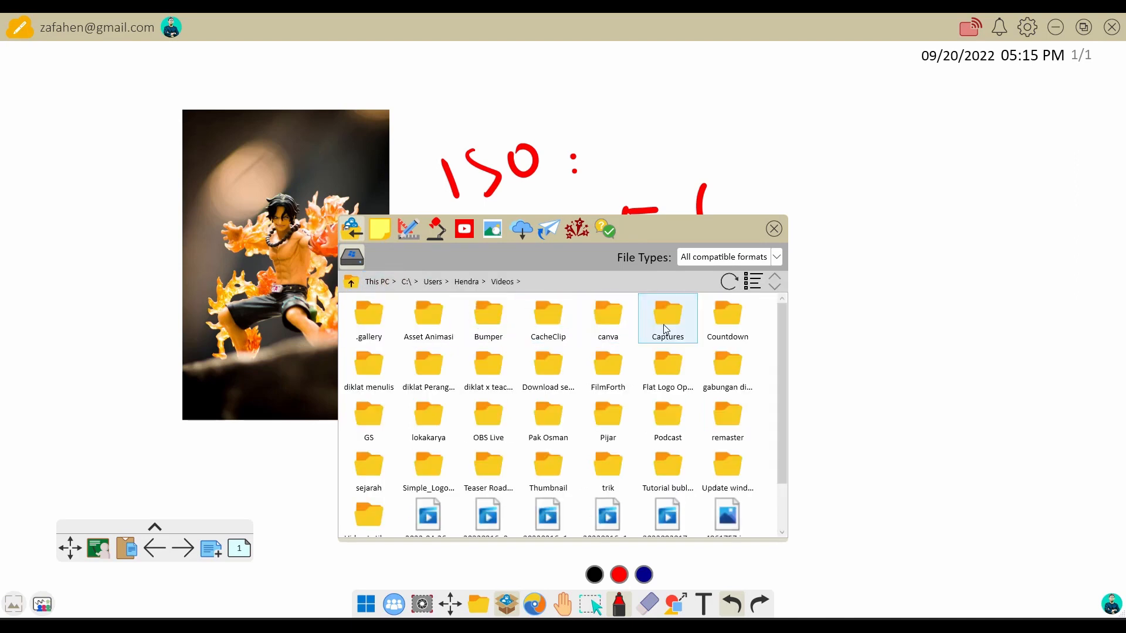
scroll(460, 441, "down", 2)
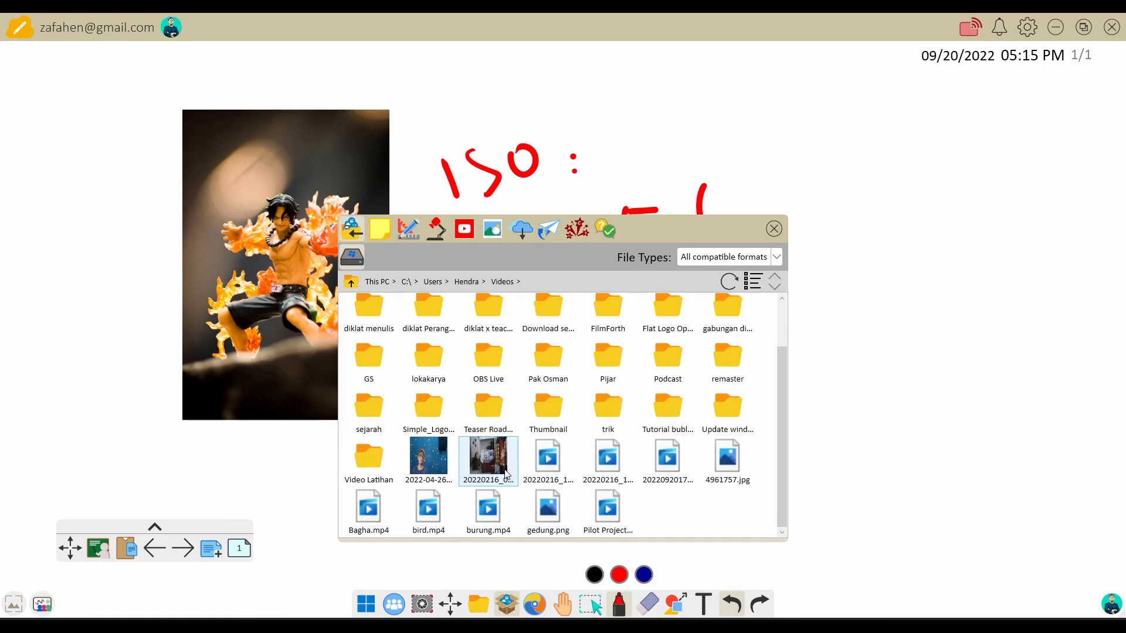
scroll(603, 428, "up", 1)
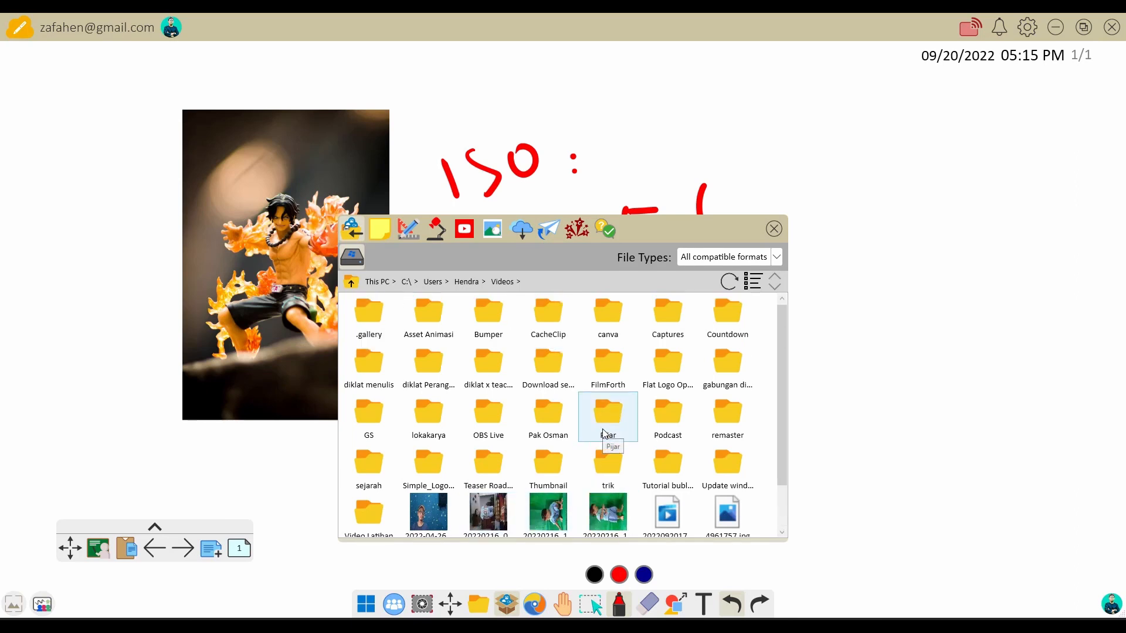
left_click(380, 469)
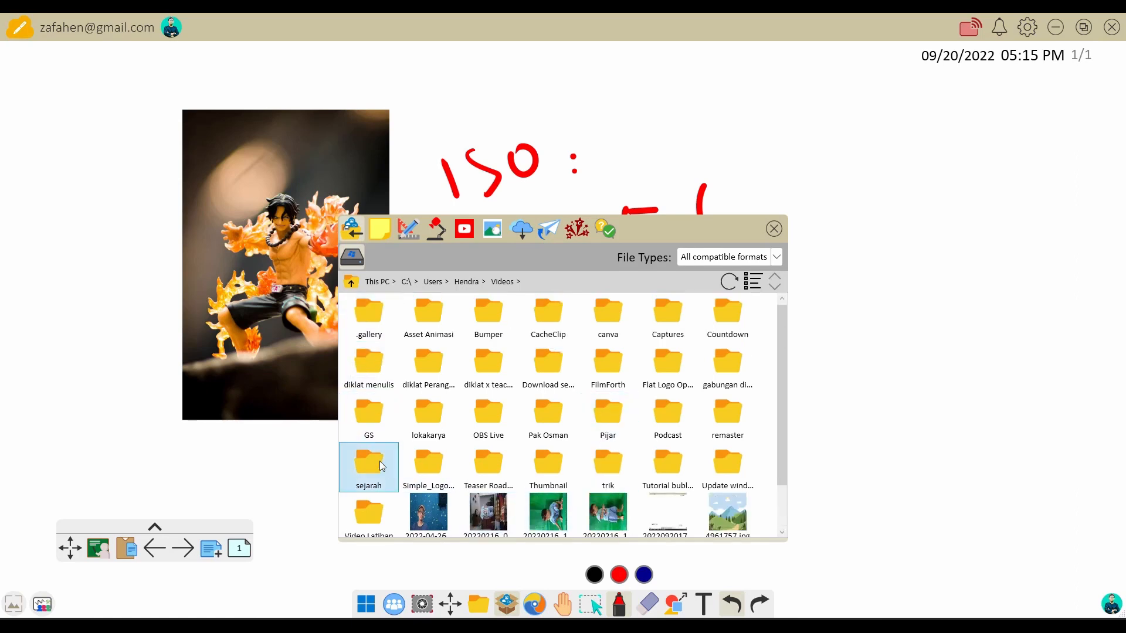
left_click(433, 516)
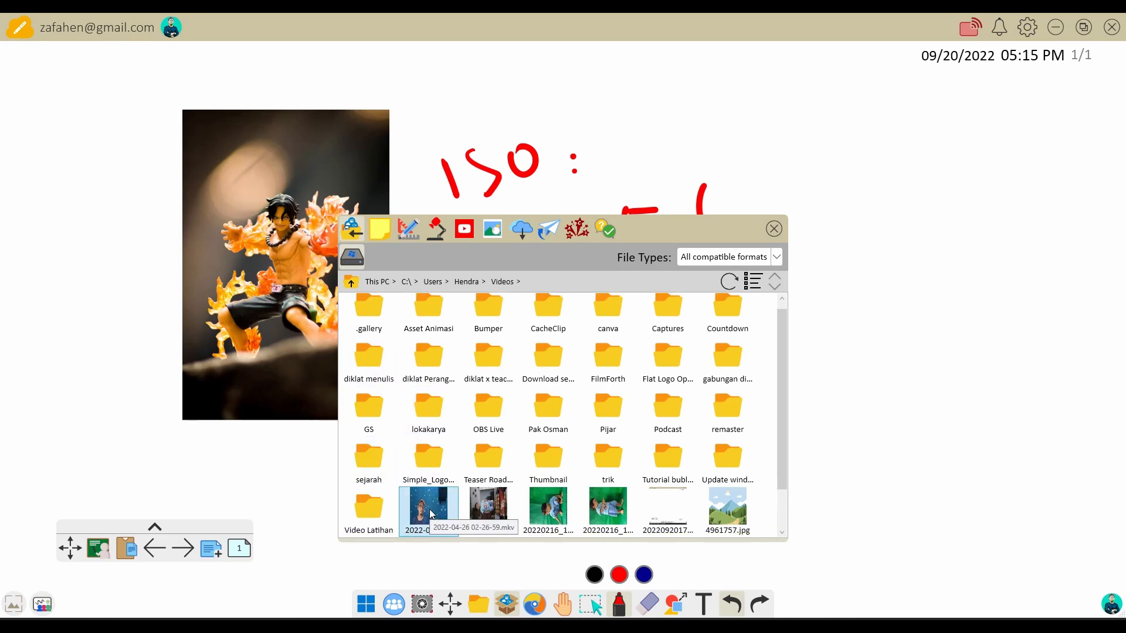
left_click_drag(431, 515, 886, 273)
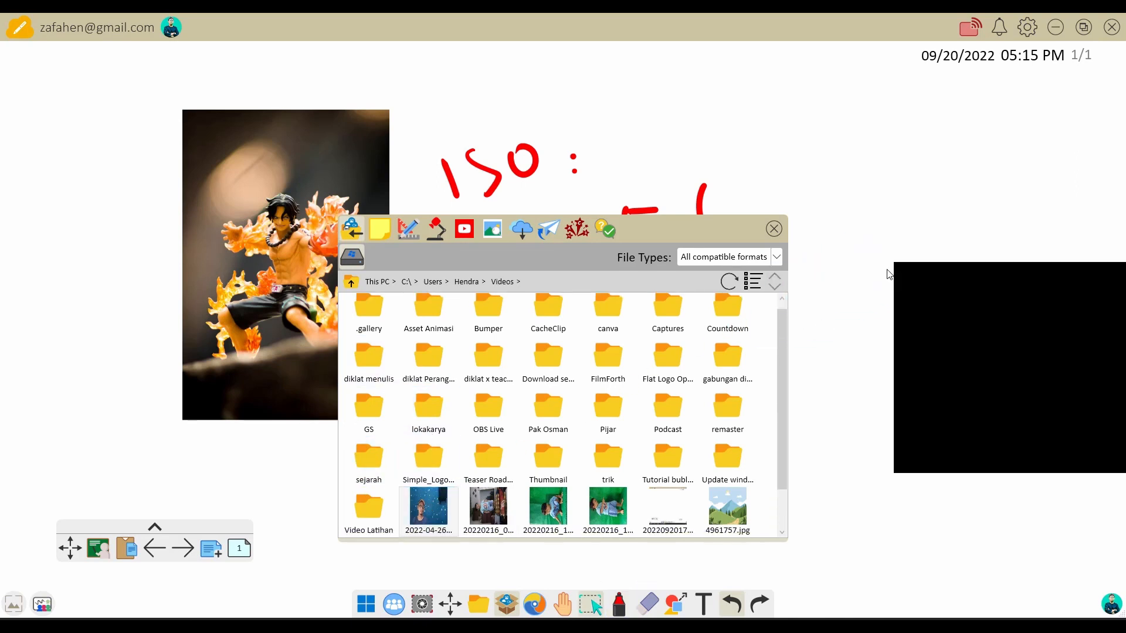
- Move the video below the handwritten "F = 5.6" and play it briefly before pausing it
left_click_drag(947, 345, 493, 365)
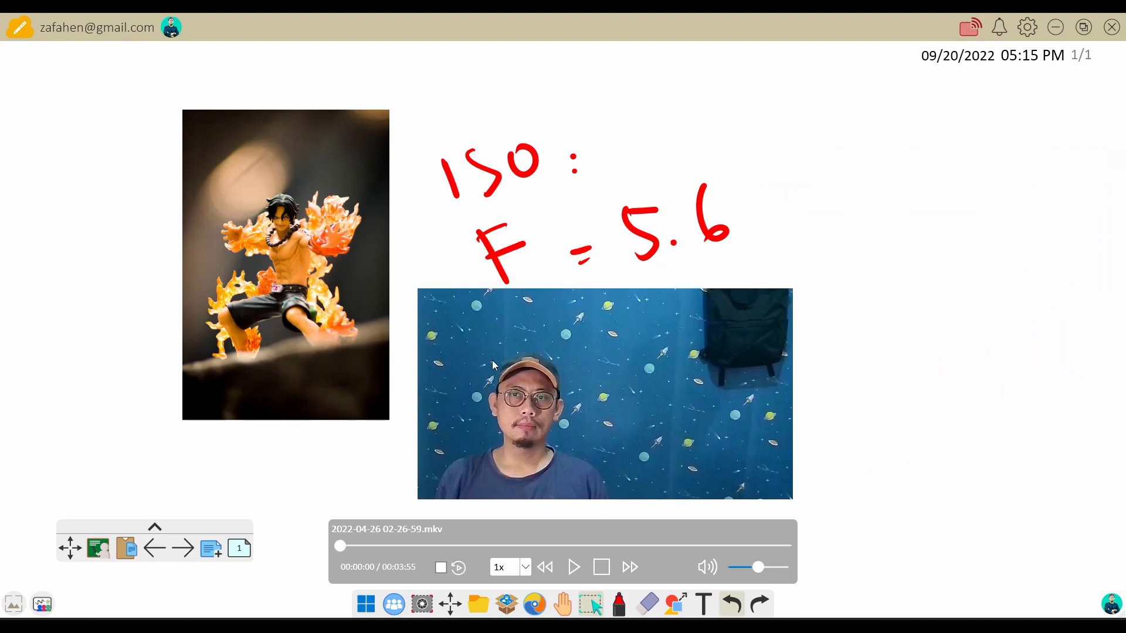
left_click(573, 566)
left_click(573, 567)
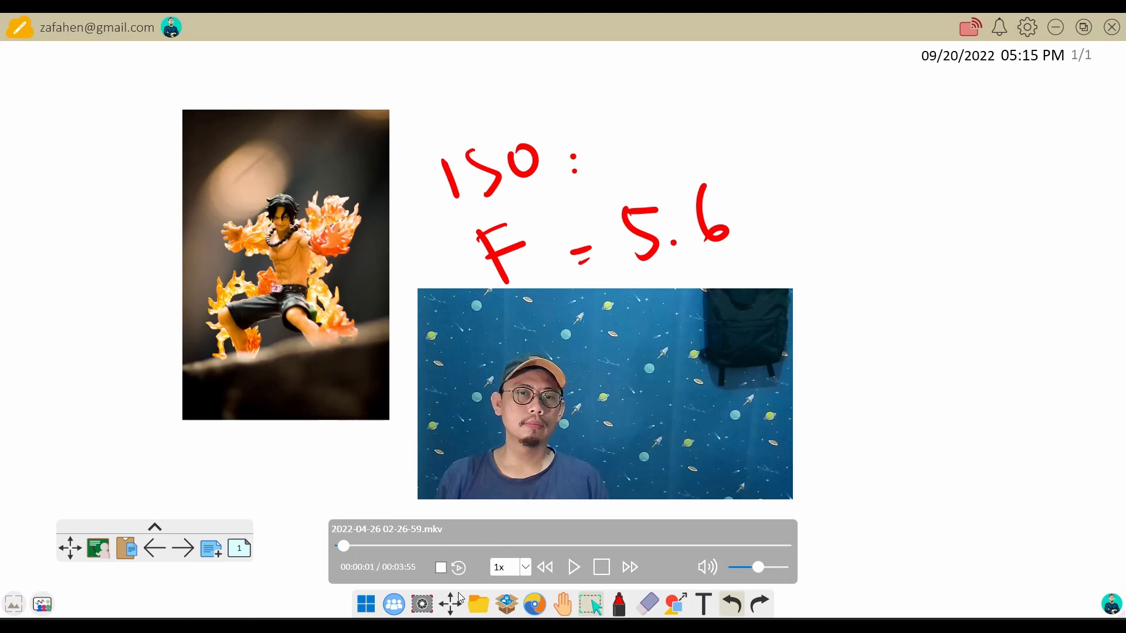
- Add a yellow sticky note and handwrite "Tugas hari ini :" on it in black
left_click(507, 604)
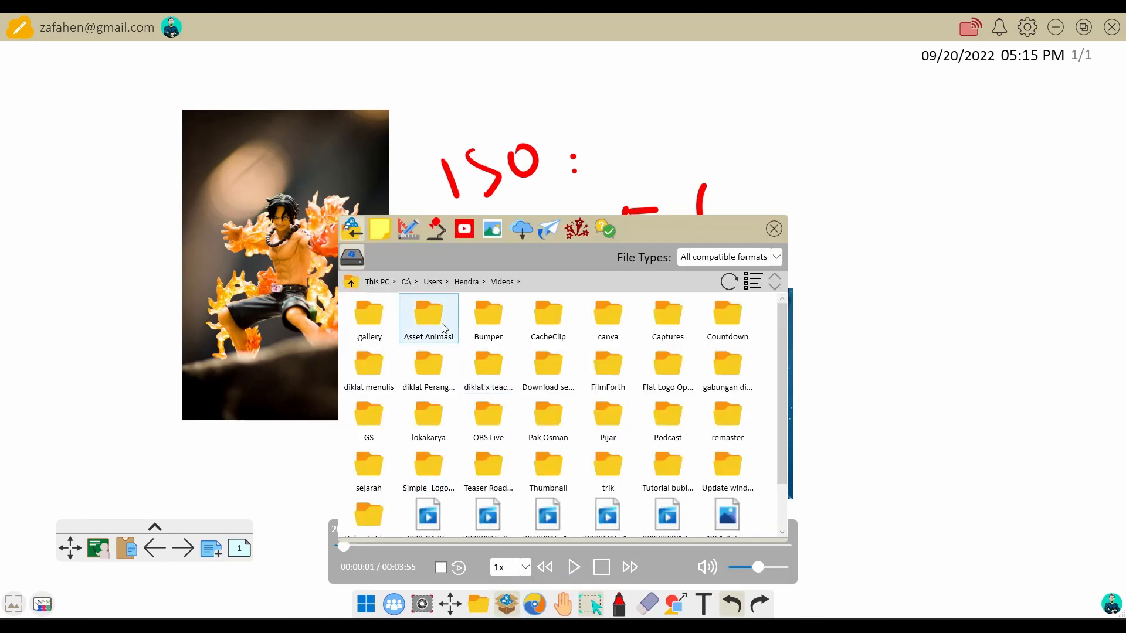
left_click(380, 233)
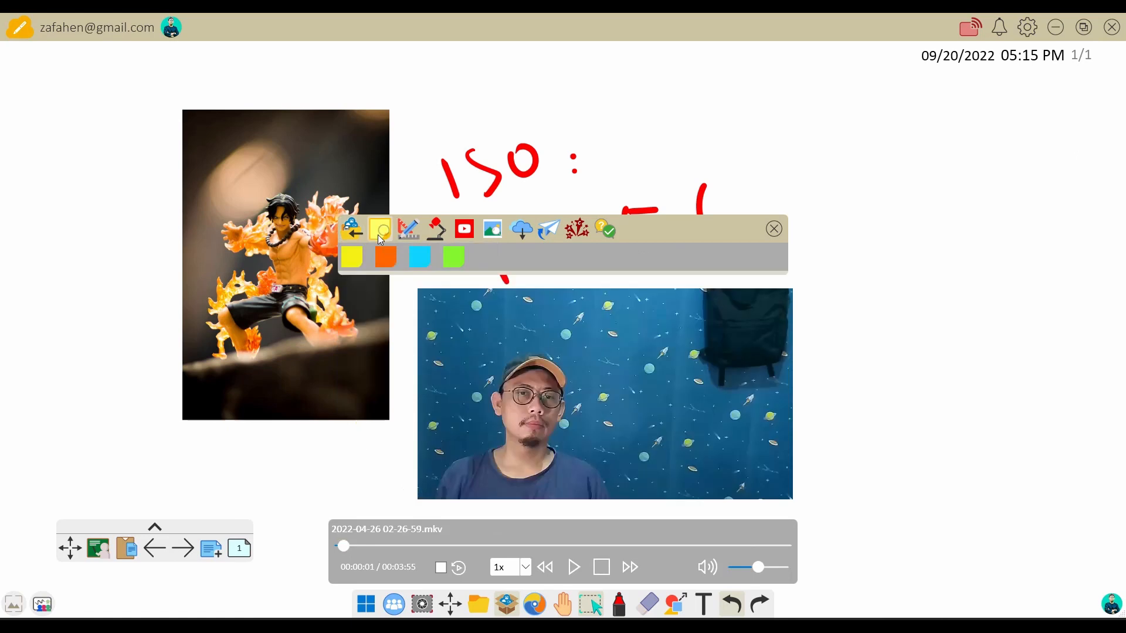
left_click(353, 257)
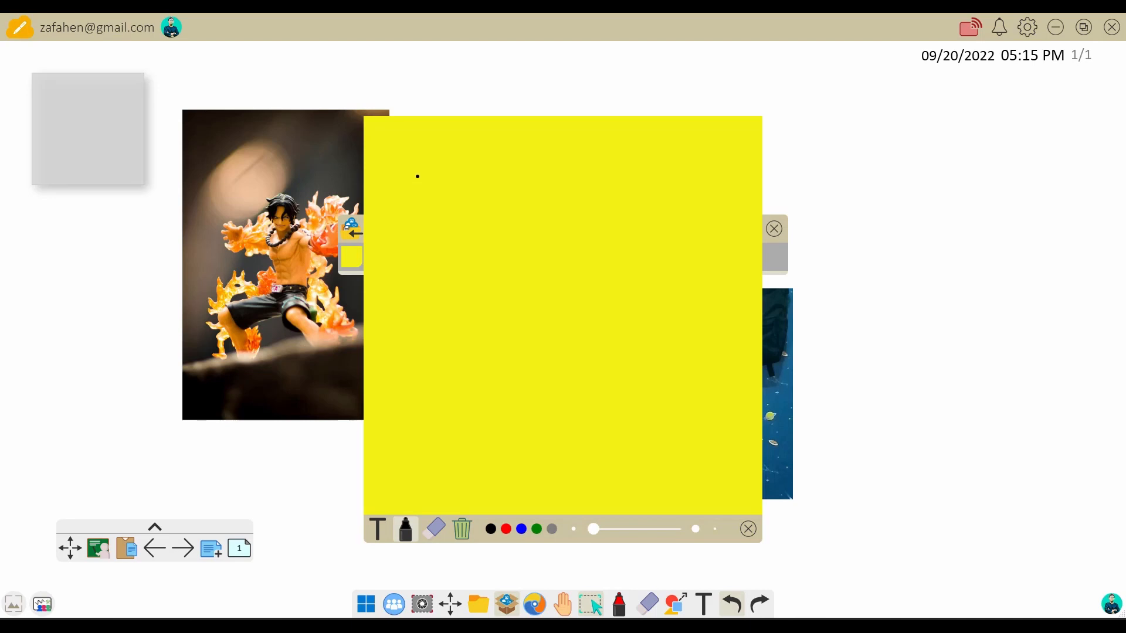
mouse_move(413, 198)
left_mouse_down()
mouse_move(496, 215)
mouse_move(550, 203)
left_mouse_up()
mouse_move(577, 161)
left_mouse_down()
mouse_move(592, 202)
mouse_move(630, 187)
mouse_move(645, 199)
mouse_move(656, 182)
left_mouse_up()
left_click_drag(676, 175, 678, 189)
mouse_move(461, 283)
left_mouse_down()
mouse_move(480, 321)
mouse_move(549, 303)
left_mouse_up()
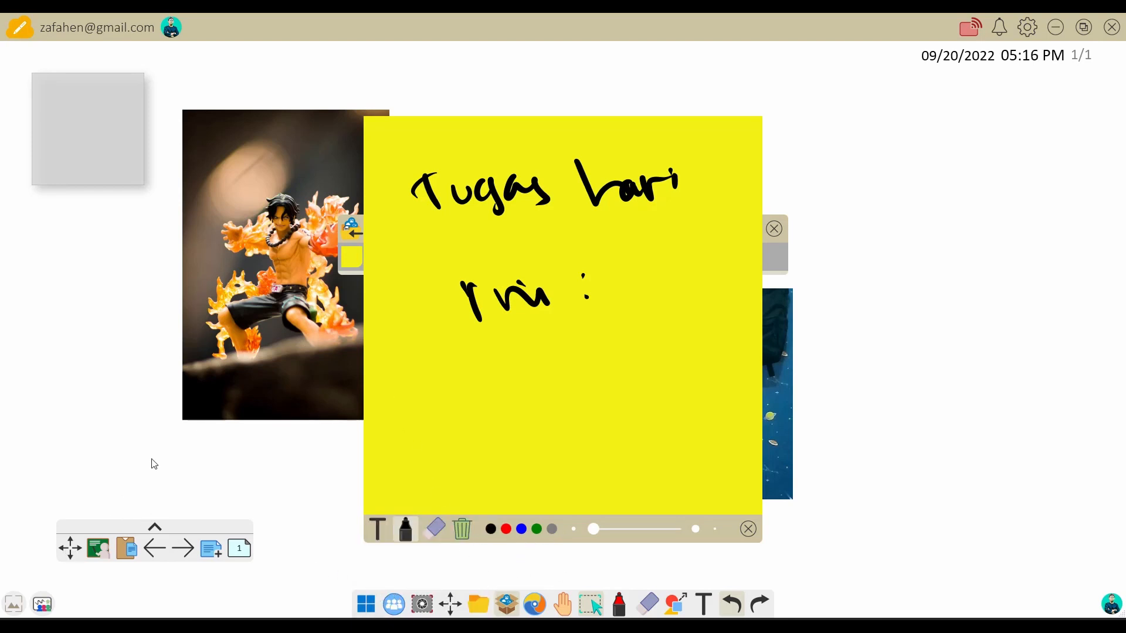
- View the classroom tools, image search and YouTube search among the resources, and close the resource window
left_click(506, 604)
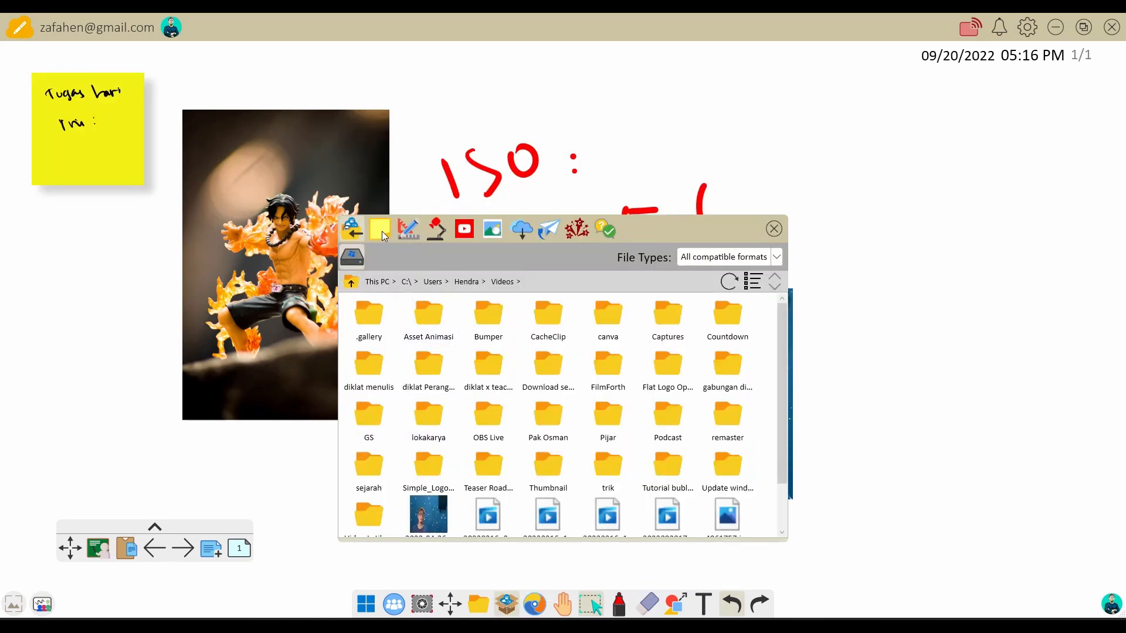
left_click(408, 230)
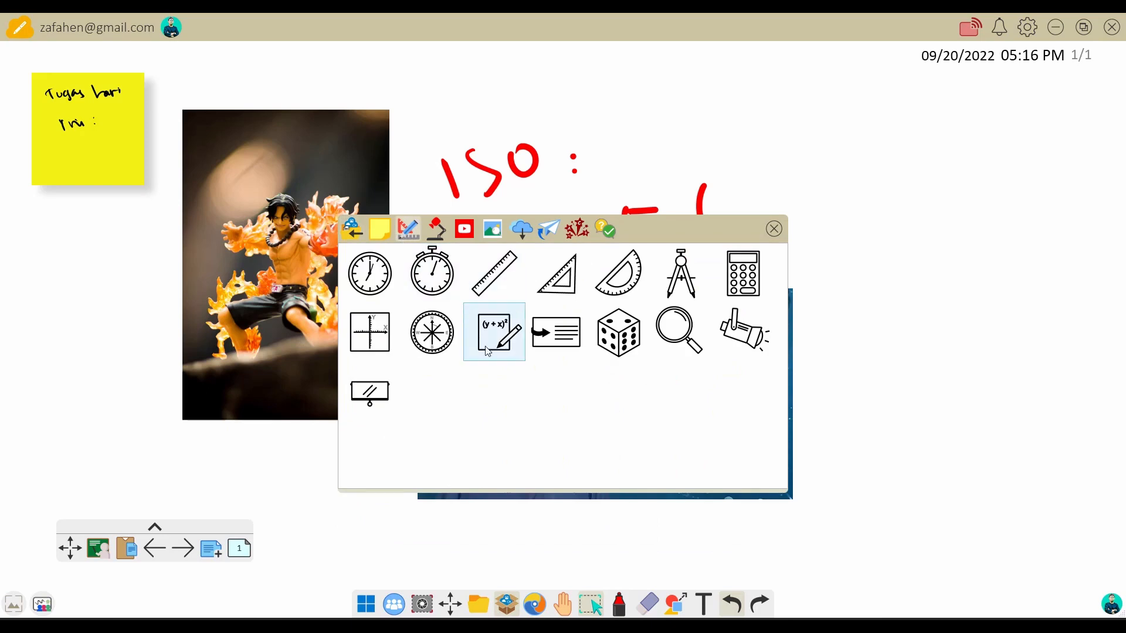
left_click(492, 232)
left_click(466, 233)
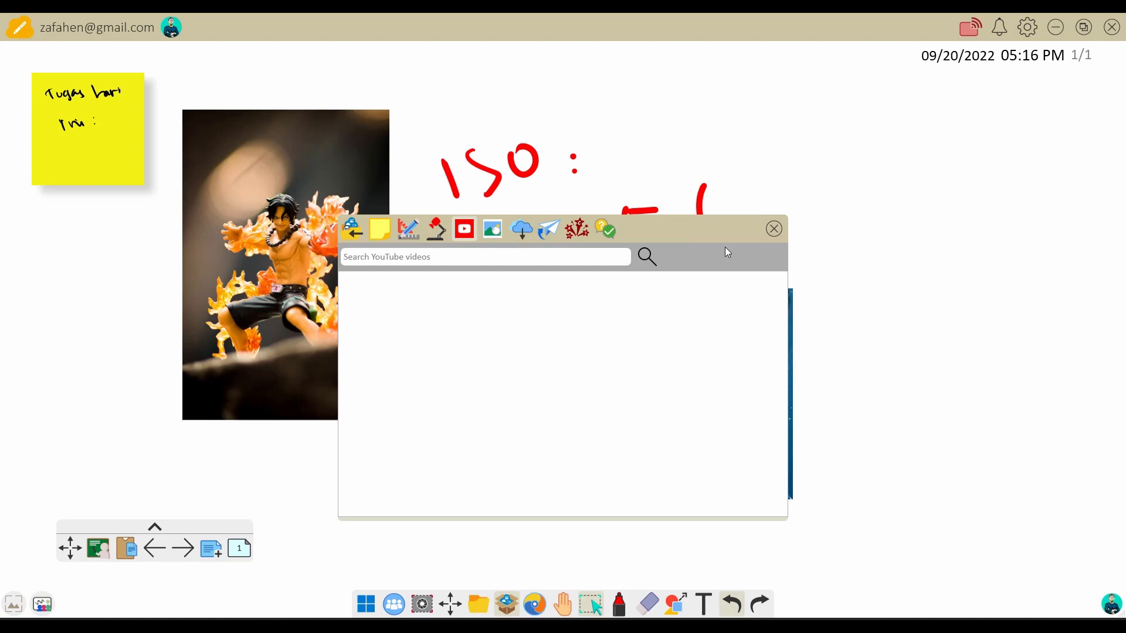
left_click(774, 229)
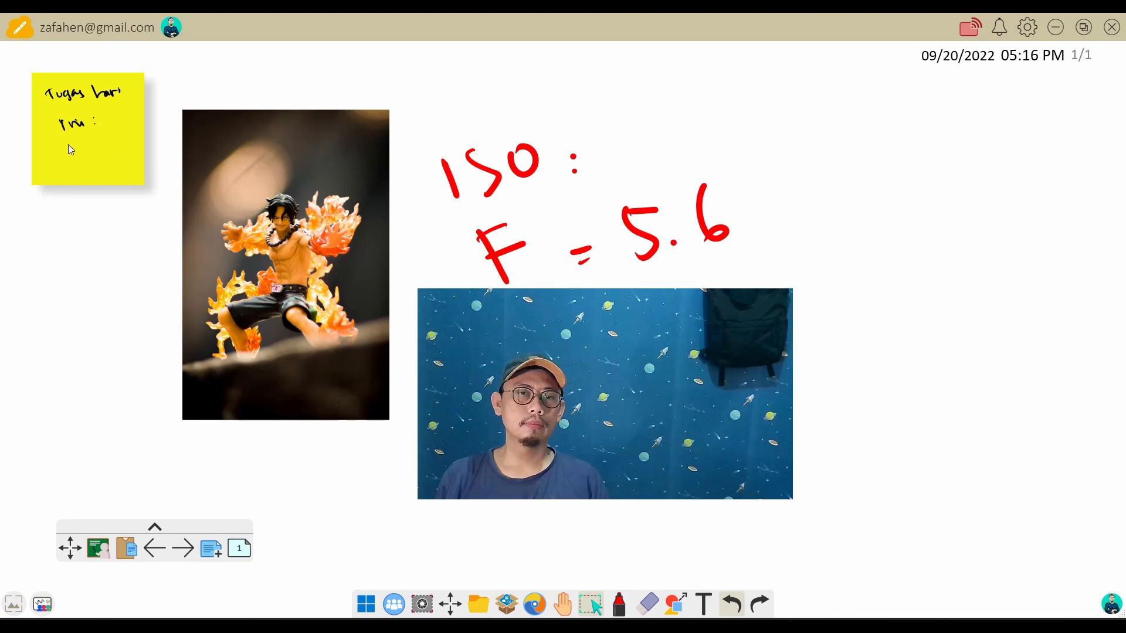
- Move the yellow sticky note around the canvas and place it beside the photo's upper-left corner
left_click(115, 160)
left_click_drag(122, 174, 325, 110)
left_click_drag(986, 175, 116, 132)
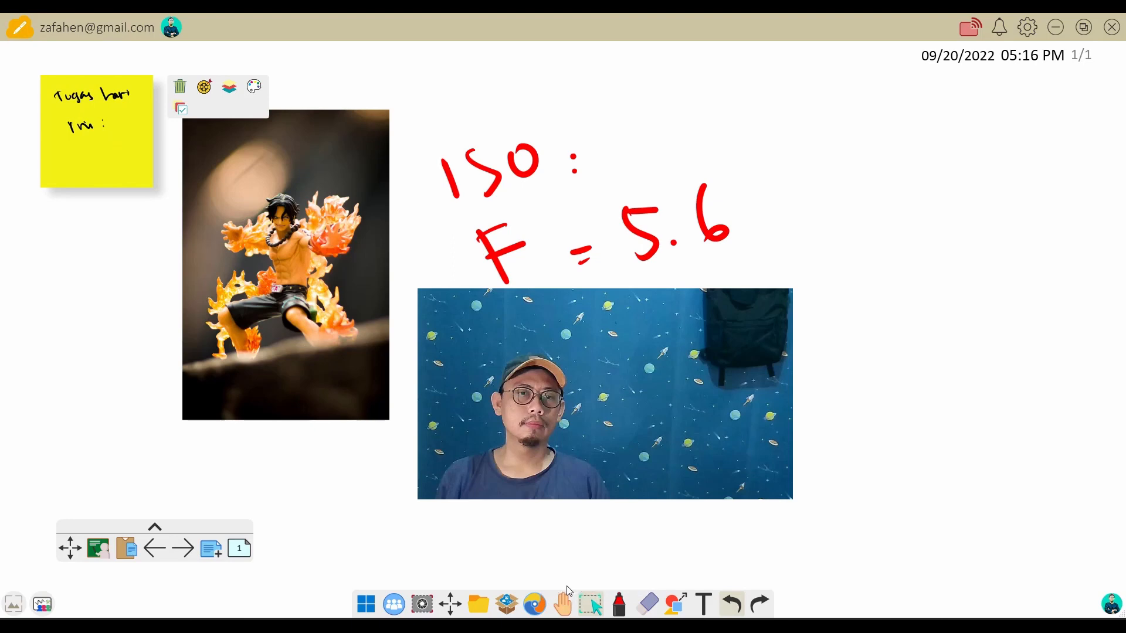
- Open the embedded browser and search Google for "Filosofi logo"
left_click(535, 605)
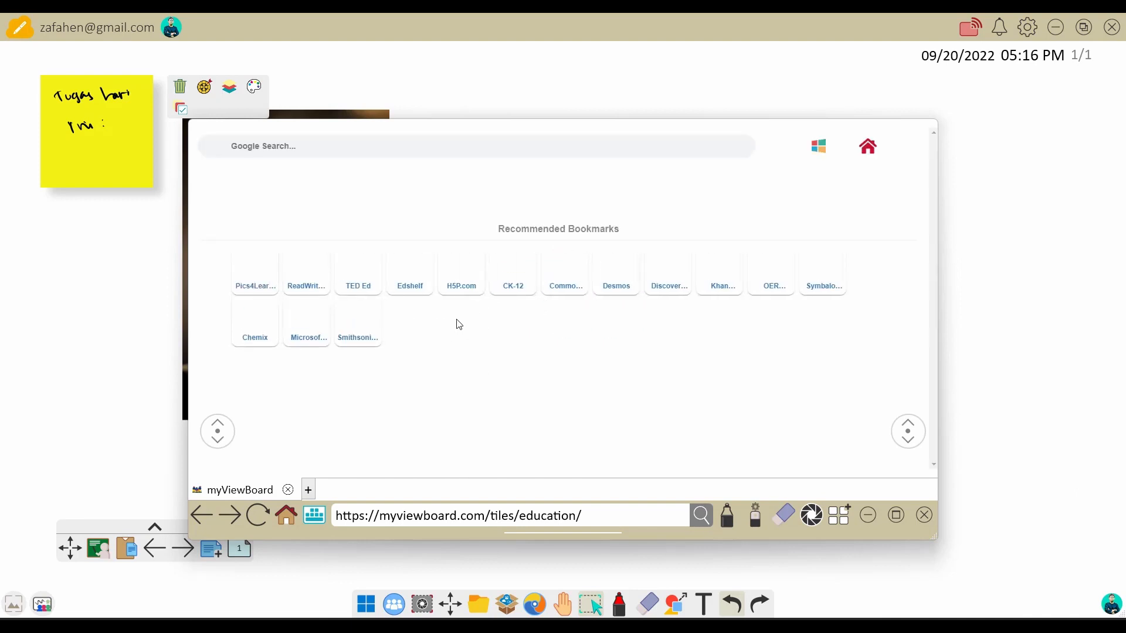
left_click(335, 146)
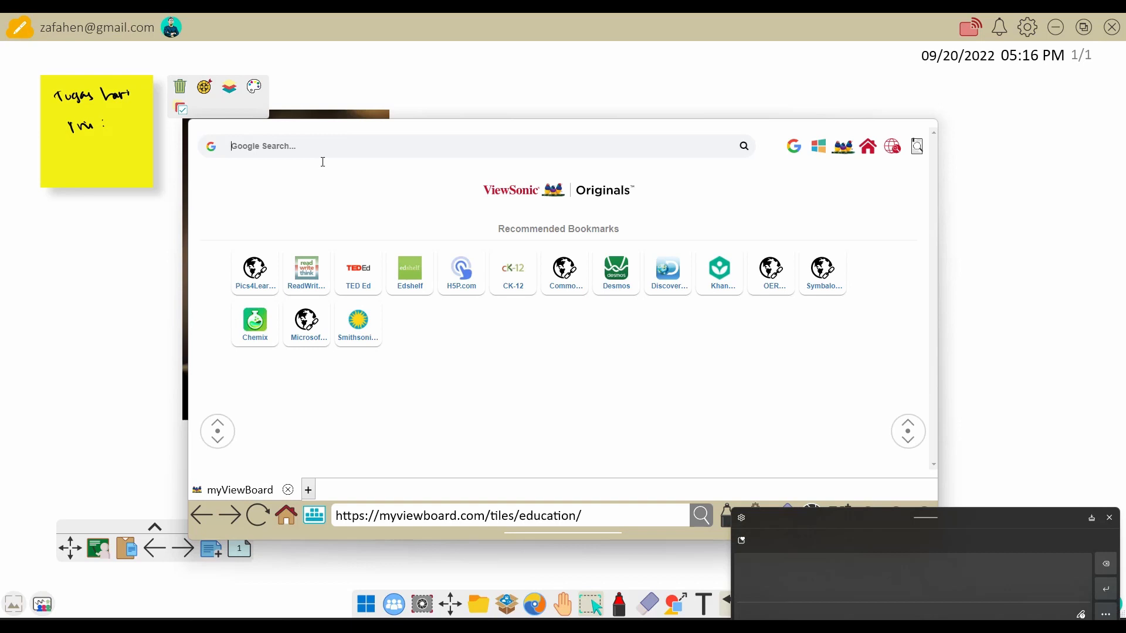
type("Fi")
left_click(421, 145)
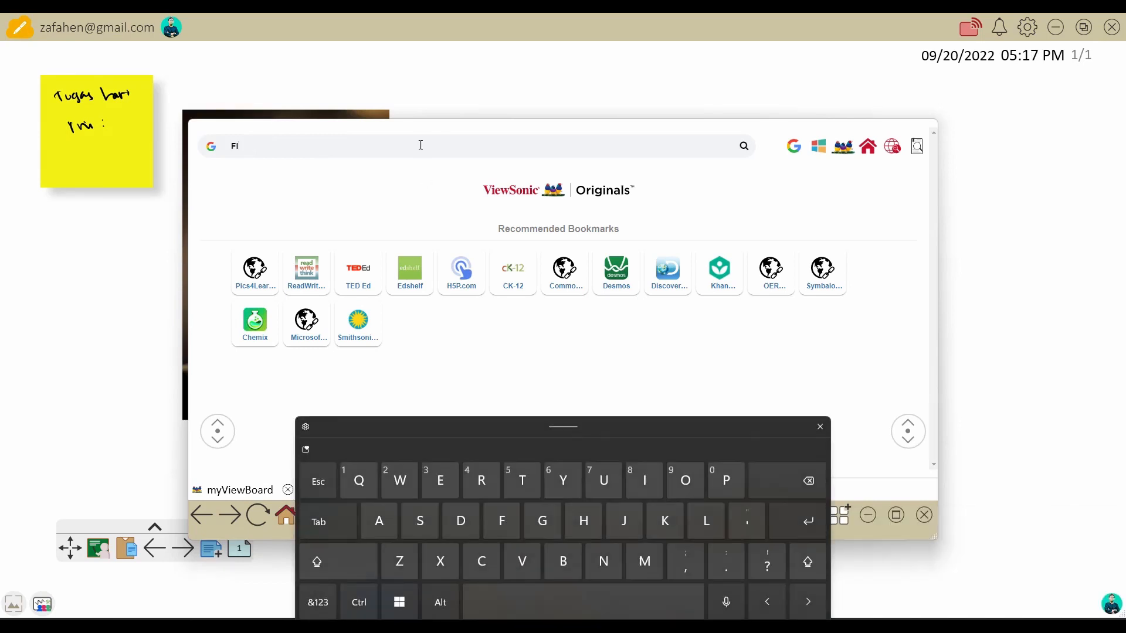
type("losofi logo")
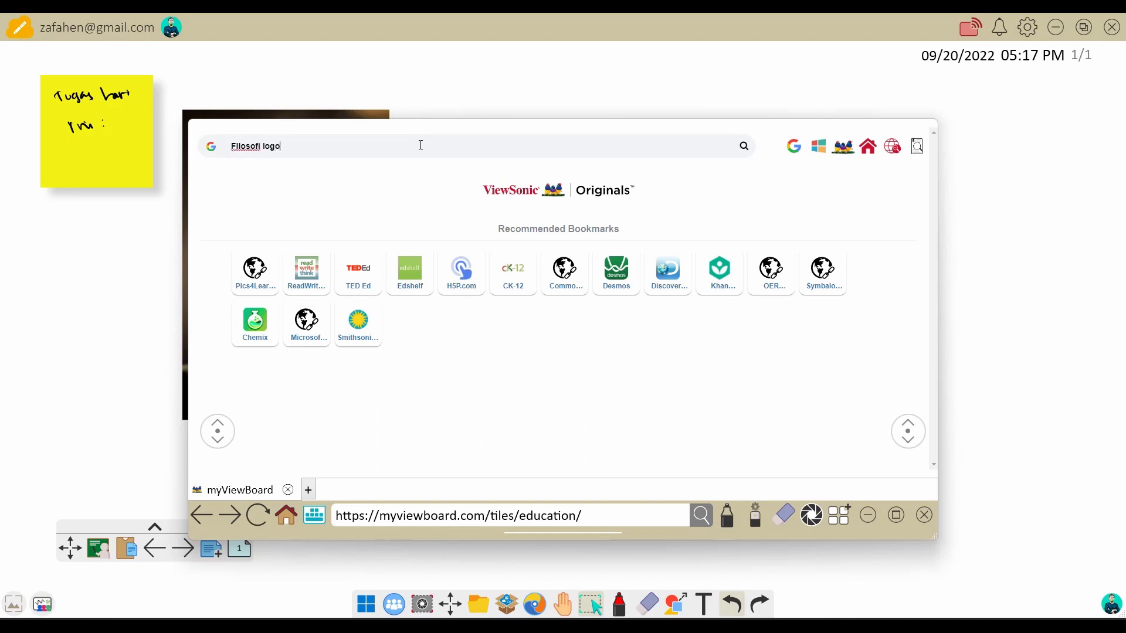
key("Return")
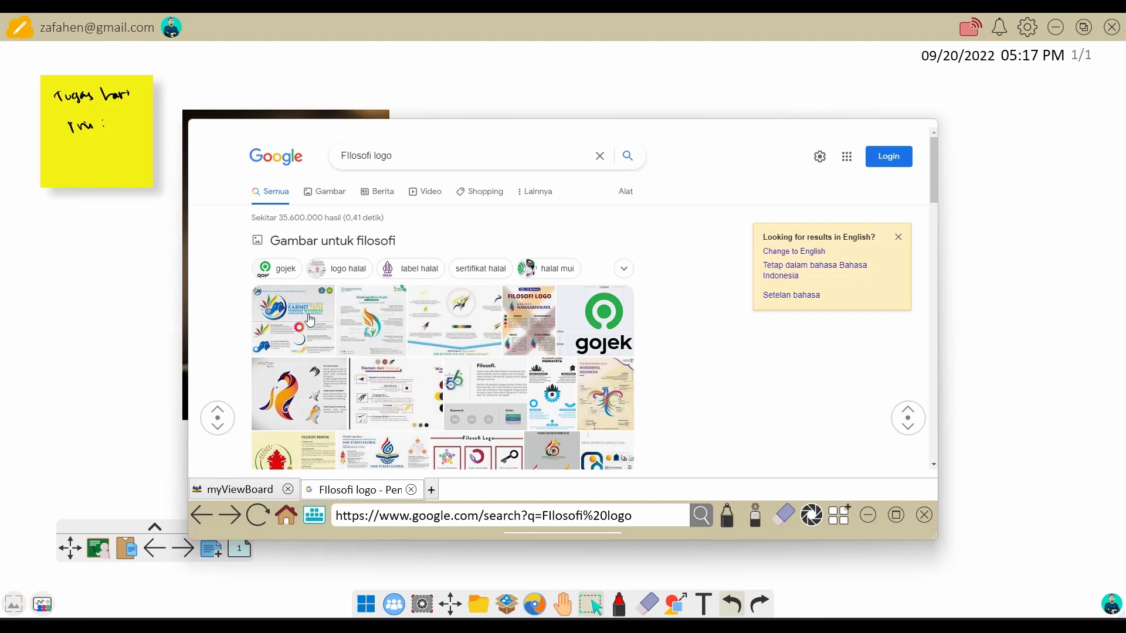
- Preview the first image result, add the Kabinet Tapis logo picture to the canvas beside the browser, and close the browser
left_click(309, 324)
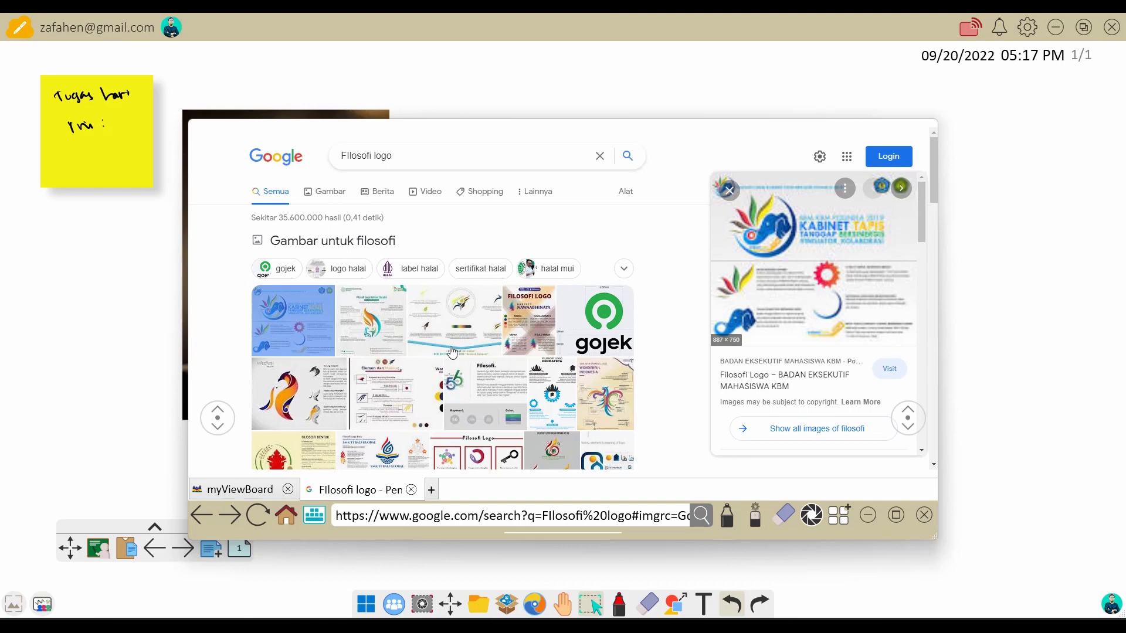
left_click_drag(766, 286, 1023, 289)
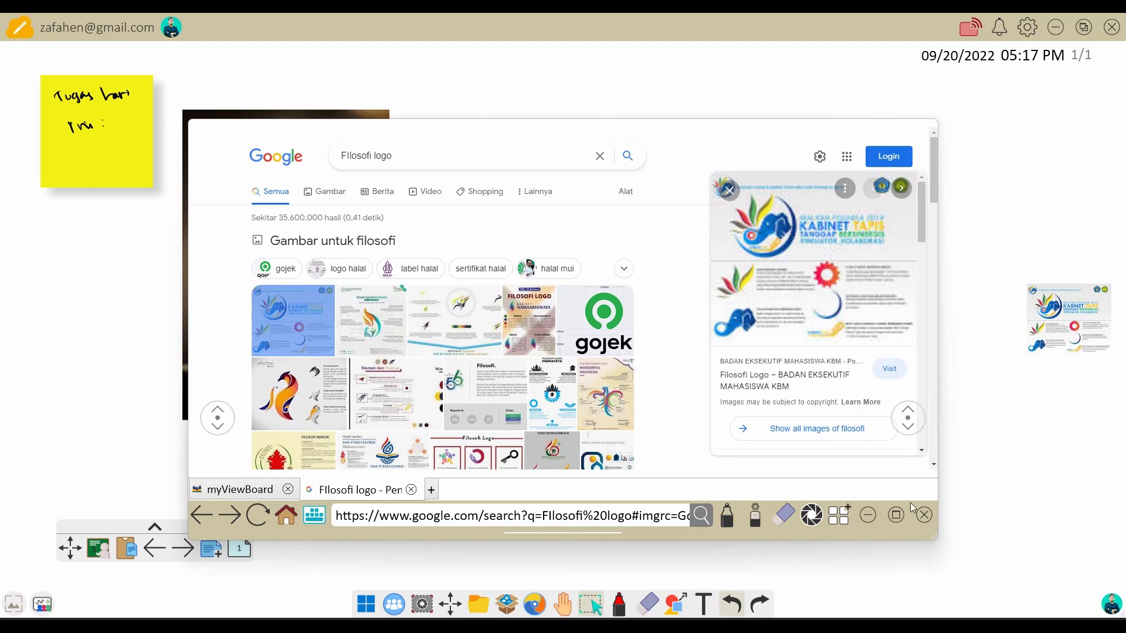
left_click(925, 516)
left_click(1064, 322)
left_click_drag(1064, 322, 1086, 378)
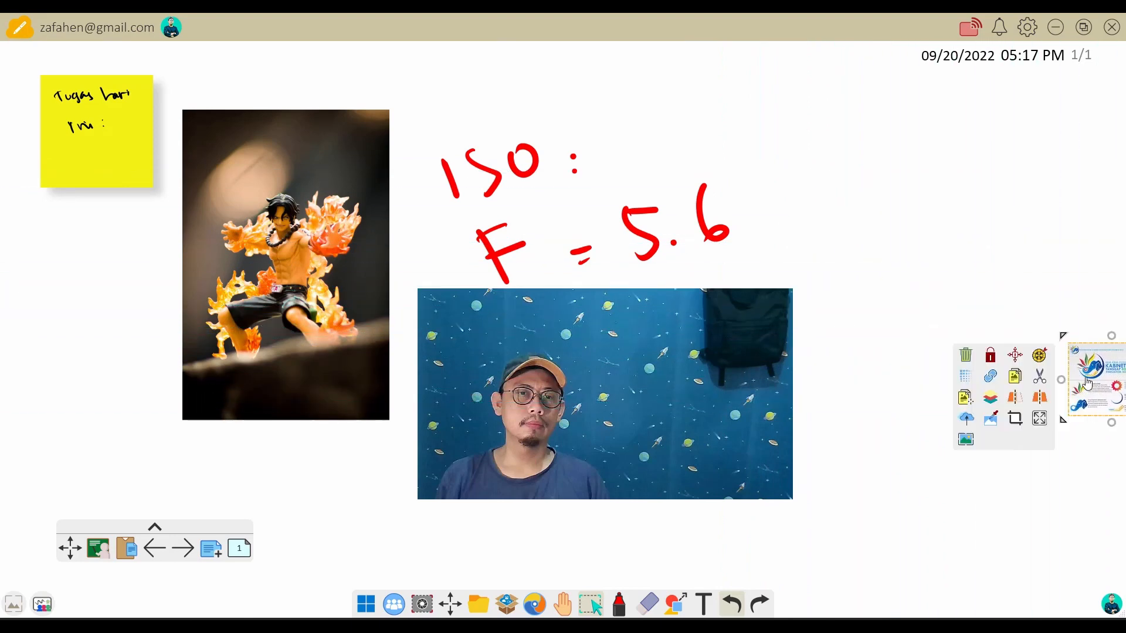
- Pan the canvas until the logo picture is fully in view, and look at the Infinite Canvas overview
left_click(563, 608)
left_click_drag(877, 491, 208, 366)
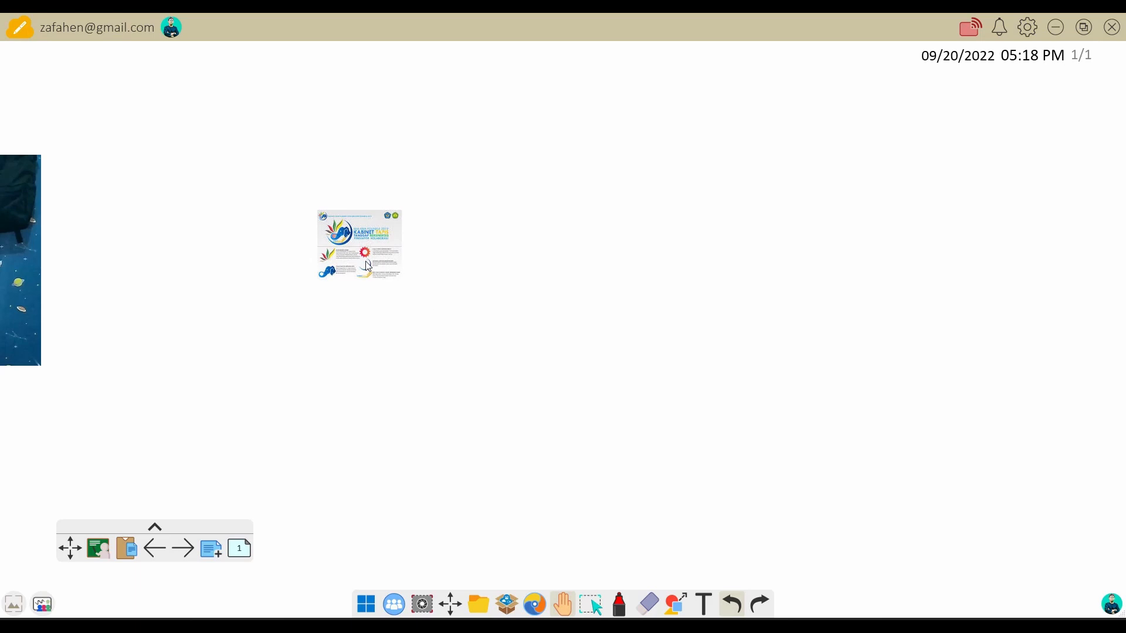
left_click(562, 605)
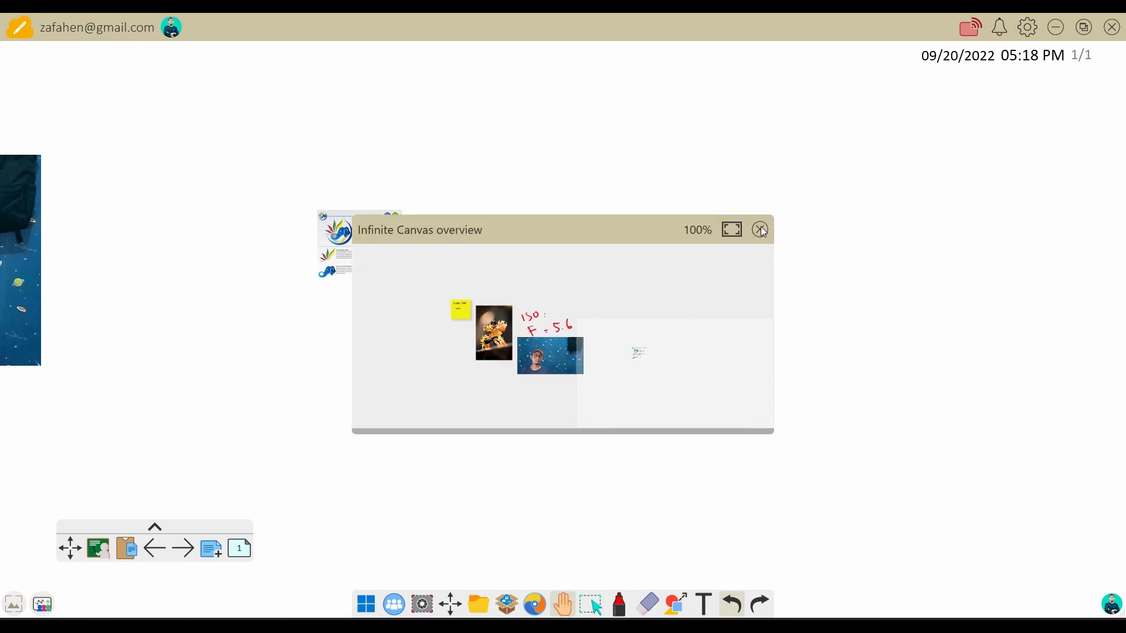
left_click(759, 230)
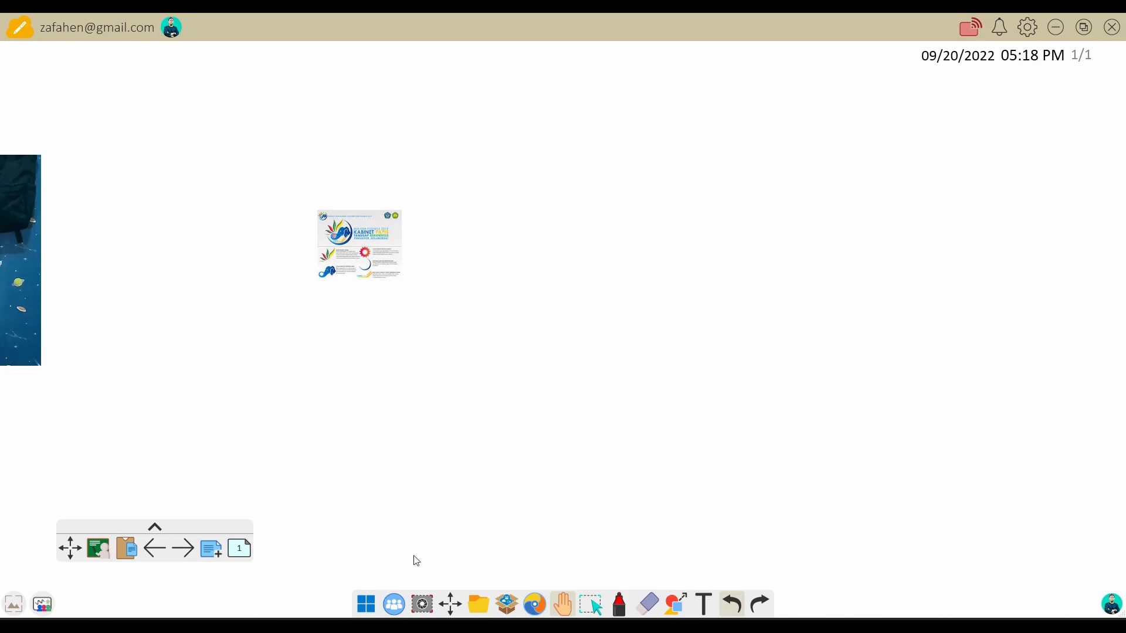
- Enlarge the Kabinet Tapis logo picture from its lower-right and upper-left corners
left_click(621, 607)
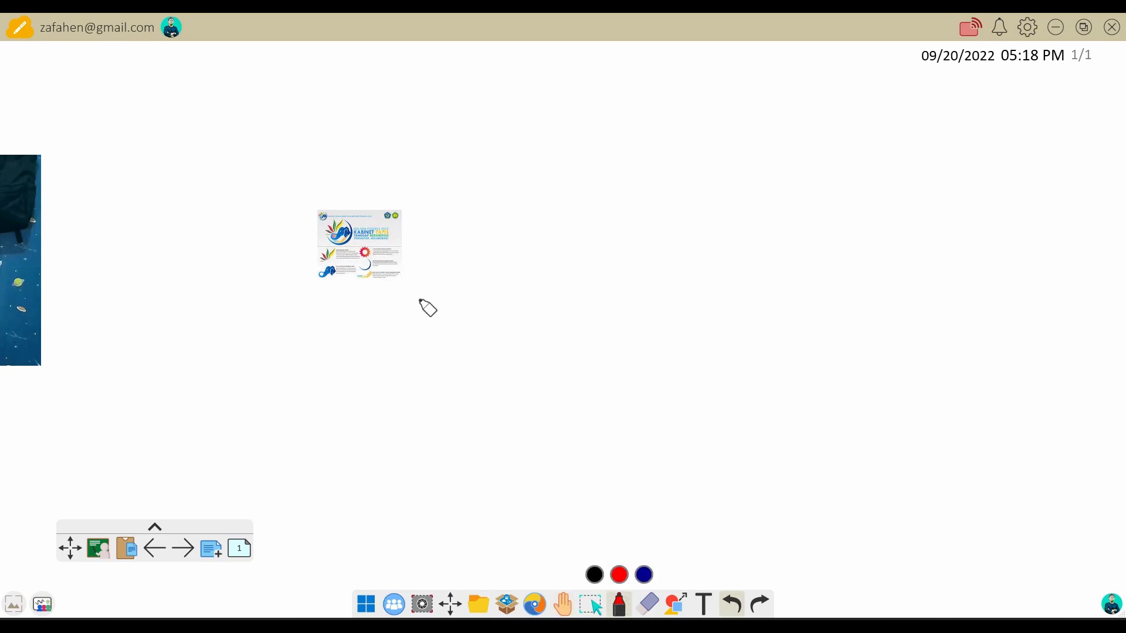
left_click(622, 603)
left_click(555, 489)
left_click(594, 604)
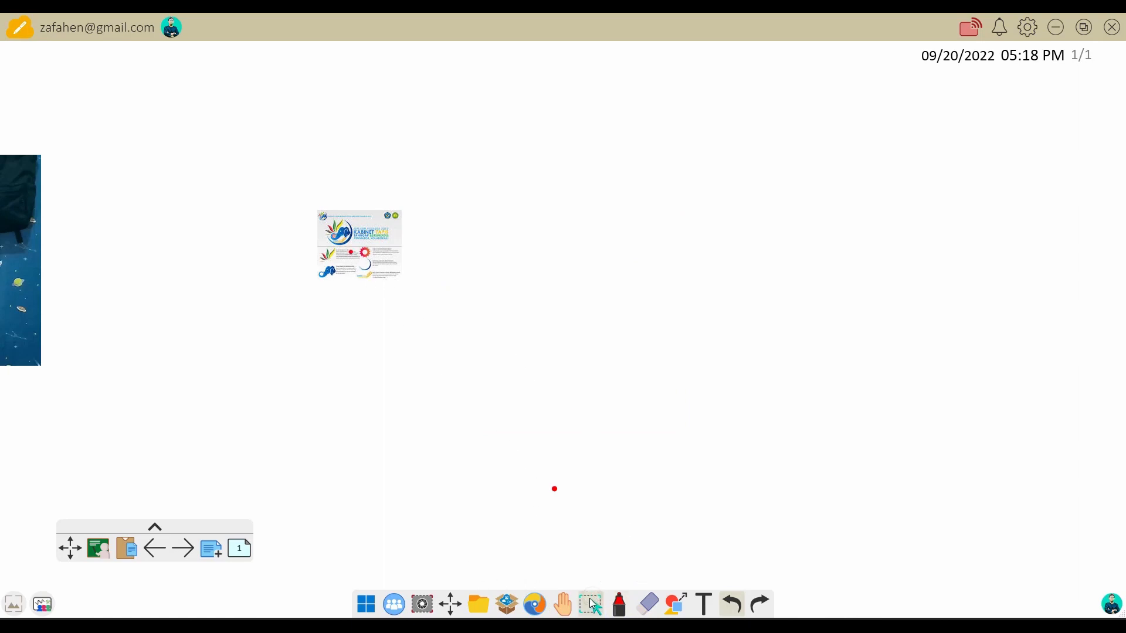
left_click(371, 270)
left_click_drag(405, 286, 602, 452)
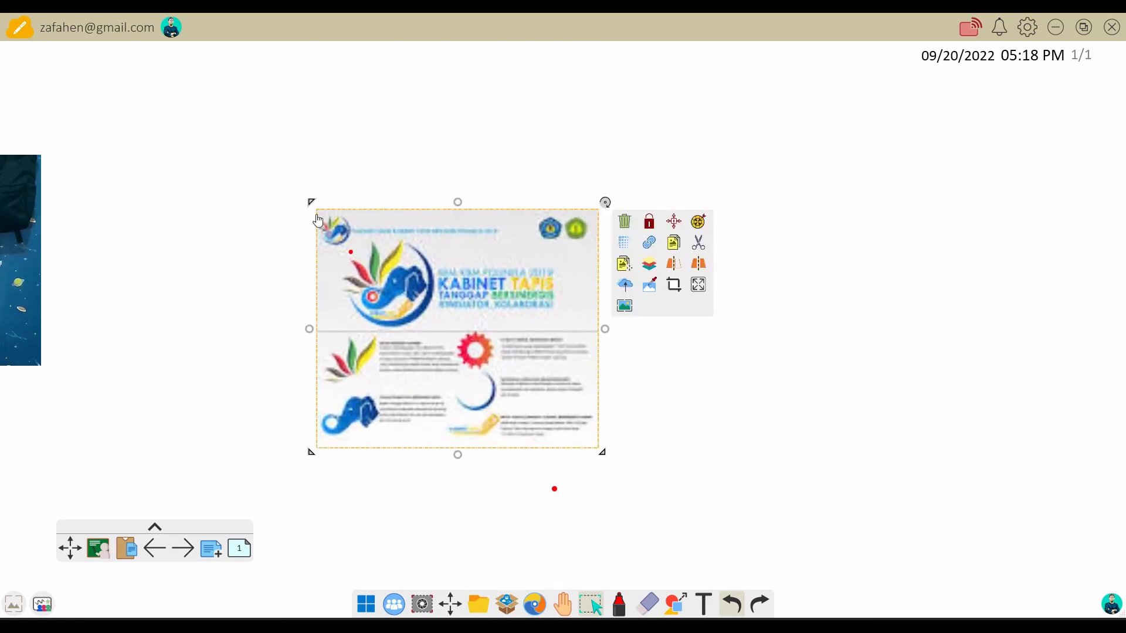
left_click_drag(309, 201, 221, 125)
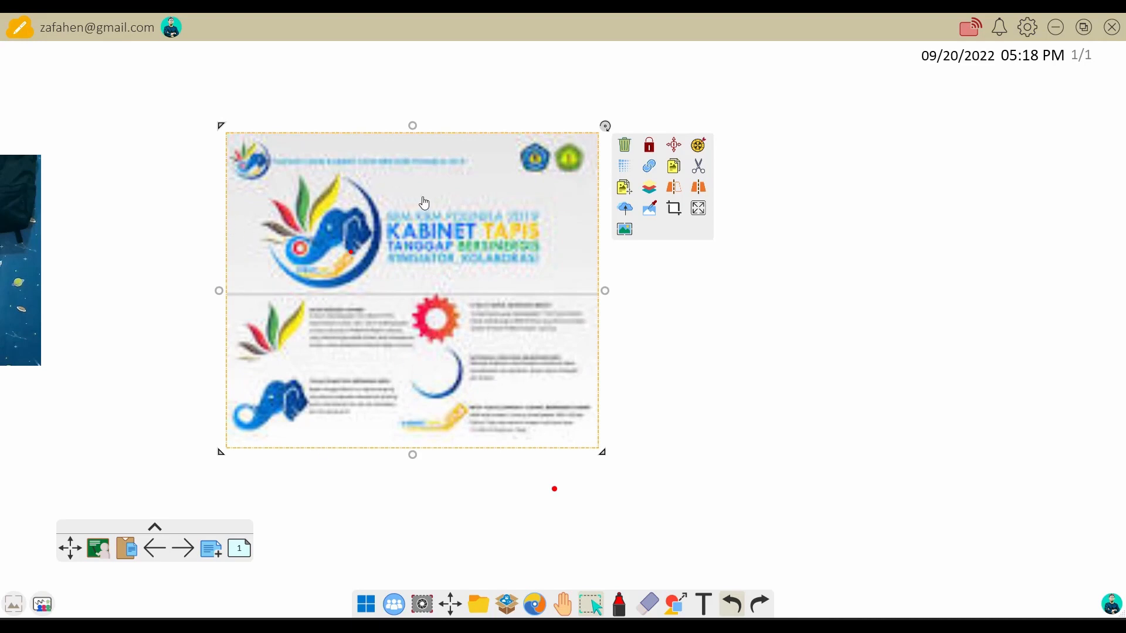
- Circle the coloured leaves in the logo picture with the red marker and draw a curved arrow from them to below the picture
left_click(623, 608)
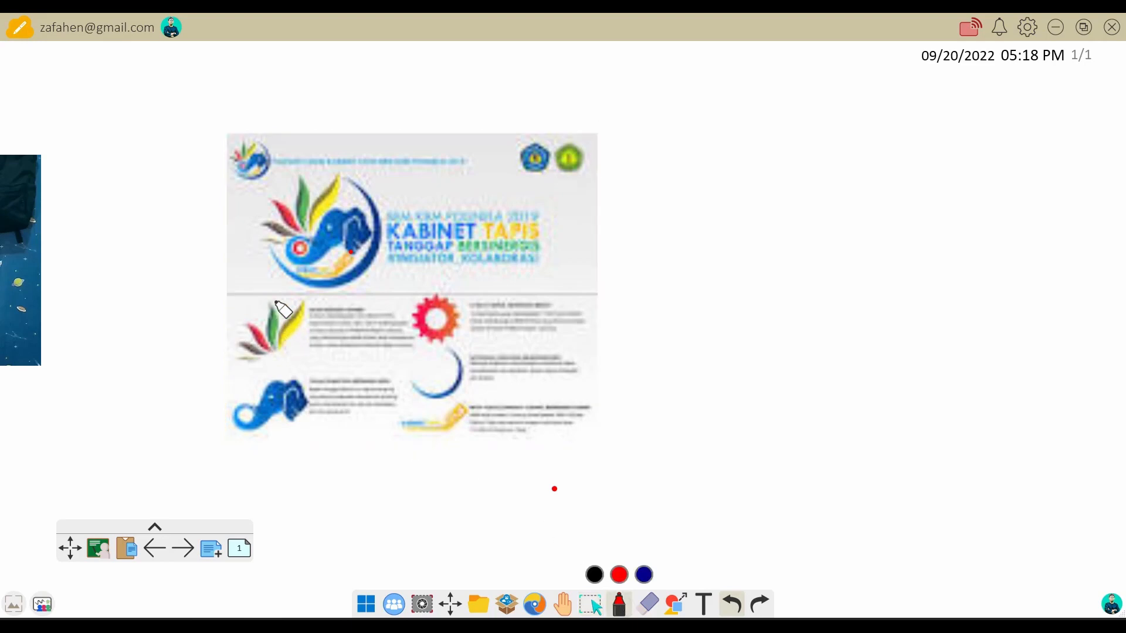
mouse_move(255, 291)
left_mouse_down()
mouse_move(319, 337)
mouse_move(246, 305)
left_mouse_up()
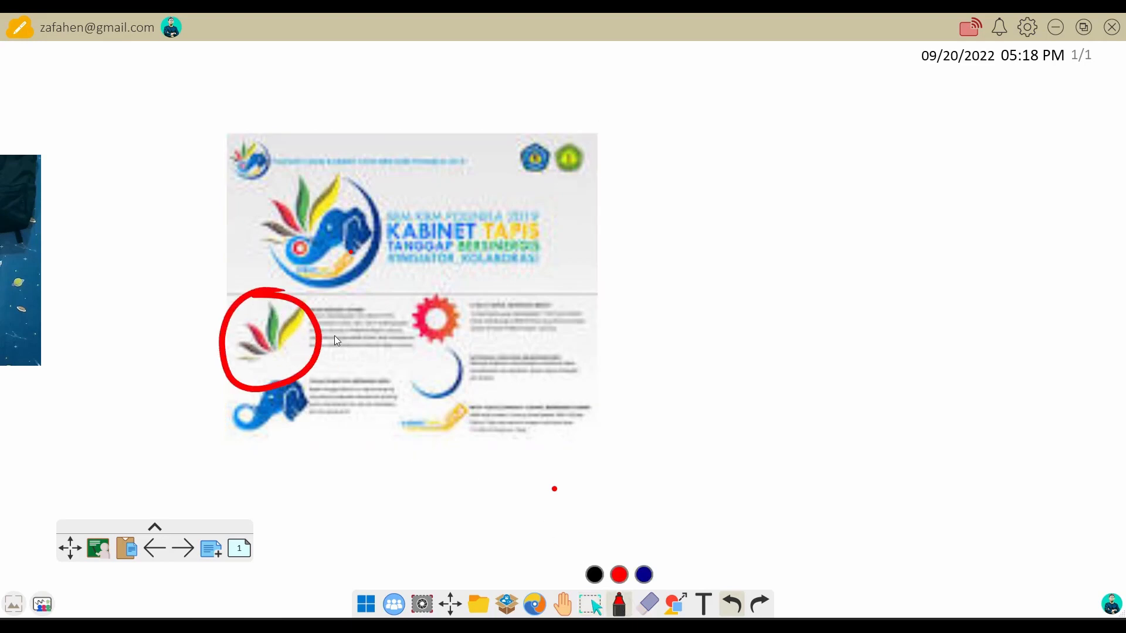
mouse_move(221, 352)
left_mouse_down()
mouse_move(277, 514)
mouse_move(315, 514)
mouse_move(279, 551)
left_mouse_up()
left_click_drag(273, 499, 280, 532)
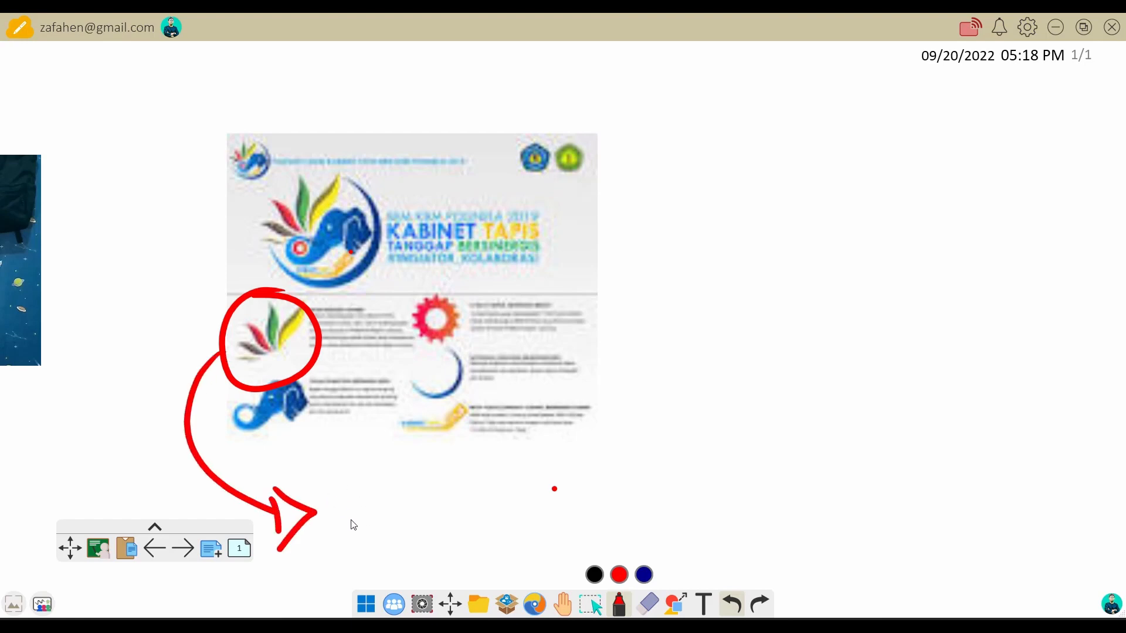
- Draw a red arrow from the elephant to below the logo picture and handwrite "2" at its tip
mouse_move(262, 413)
left_mouse_down()
mouse_move(266, 472)
mouse_move(363, 482)
left_mouse_up()
left_click_drag(345, 461, 356, 511)
left_click_drag(390, 472, 432, 486)
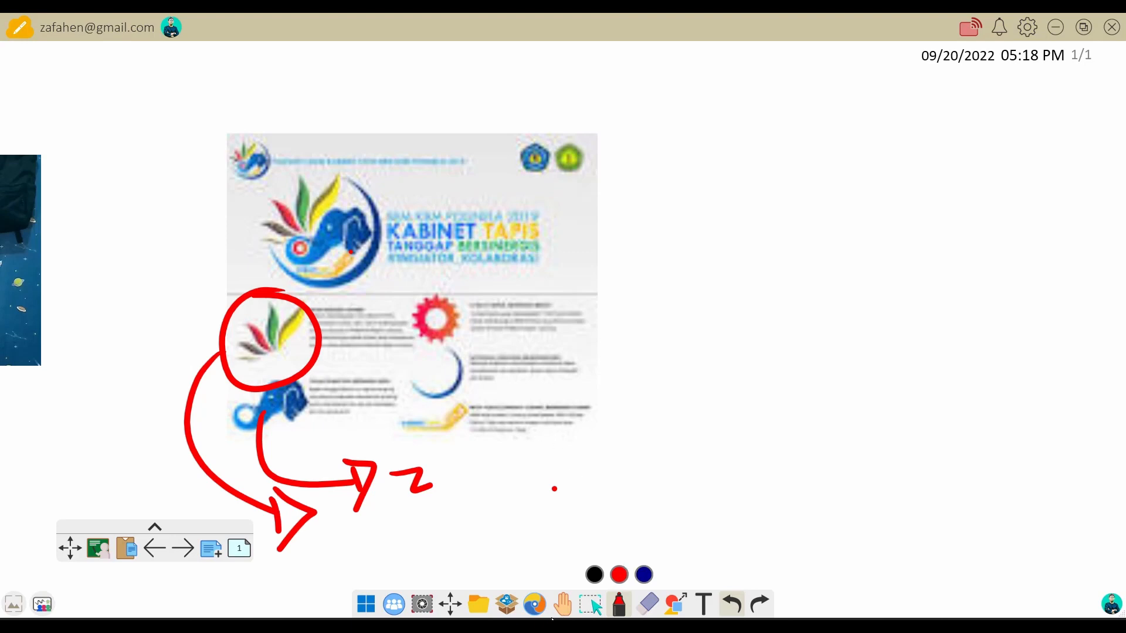
- Enlarge the logo picture slightly from its lower-right corner and deselect it
left_click(591, 607)
left_click(467, 286)
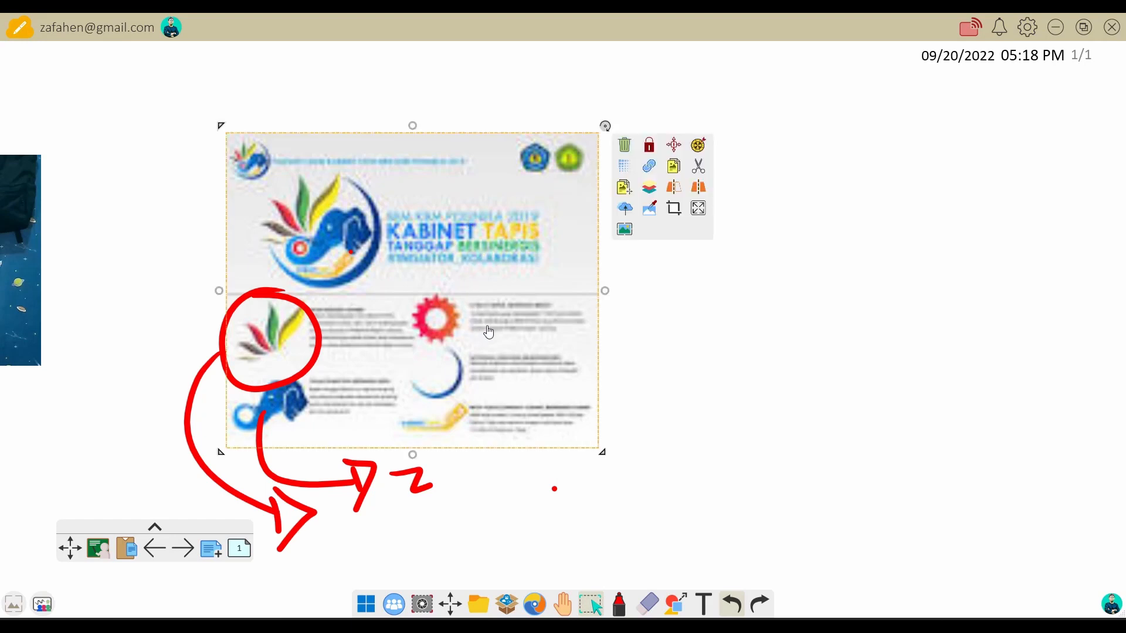
mouse_move(602, 451)
left_mouse_down()
mouse_move(536, 402)
mouse_move(611, 460)
left_mouse_up()
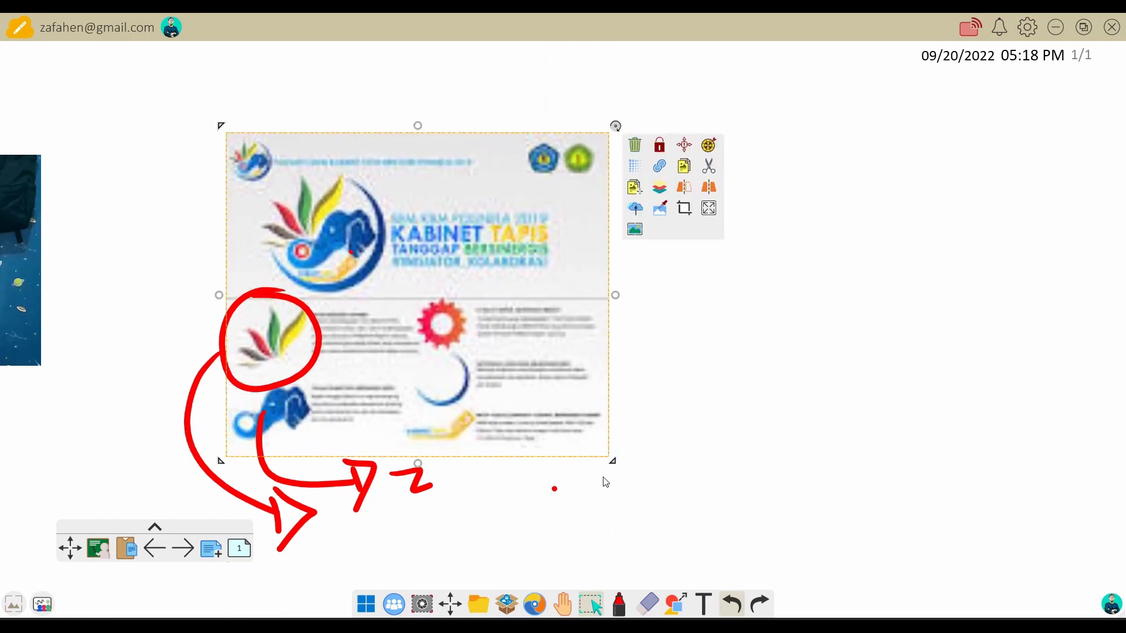
left_click(585, 610)
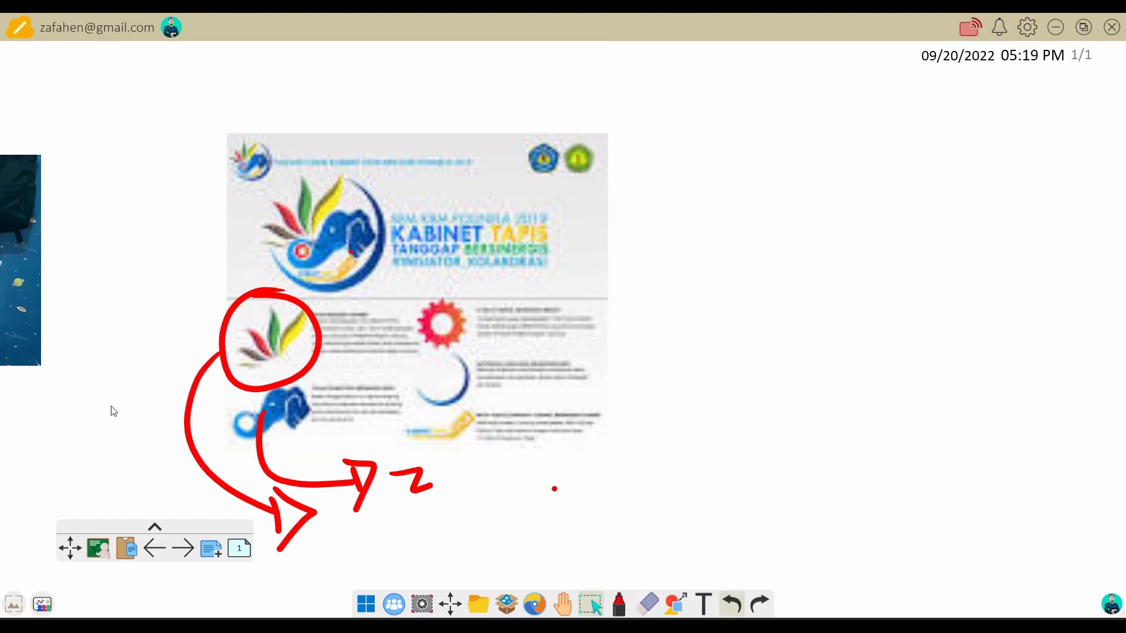
- Switch the pen type to Brush and paint two thick red curved strokes on the blank canvas beside the logo picture
left_click(621, 605)
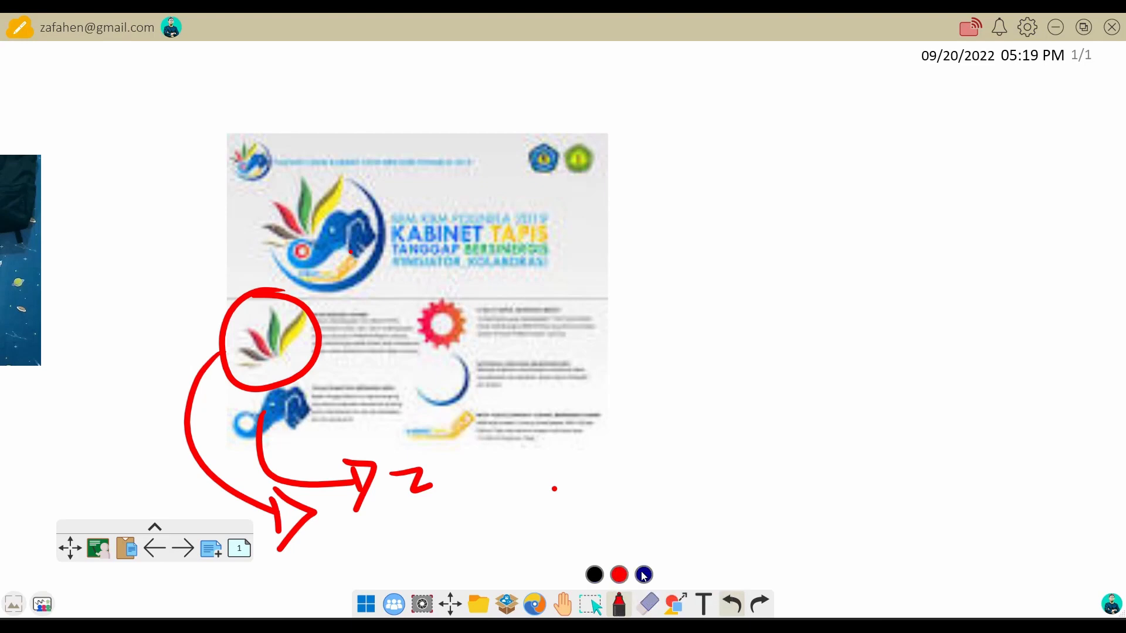
left_click(622, 606)
left_click(554, 489)
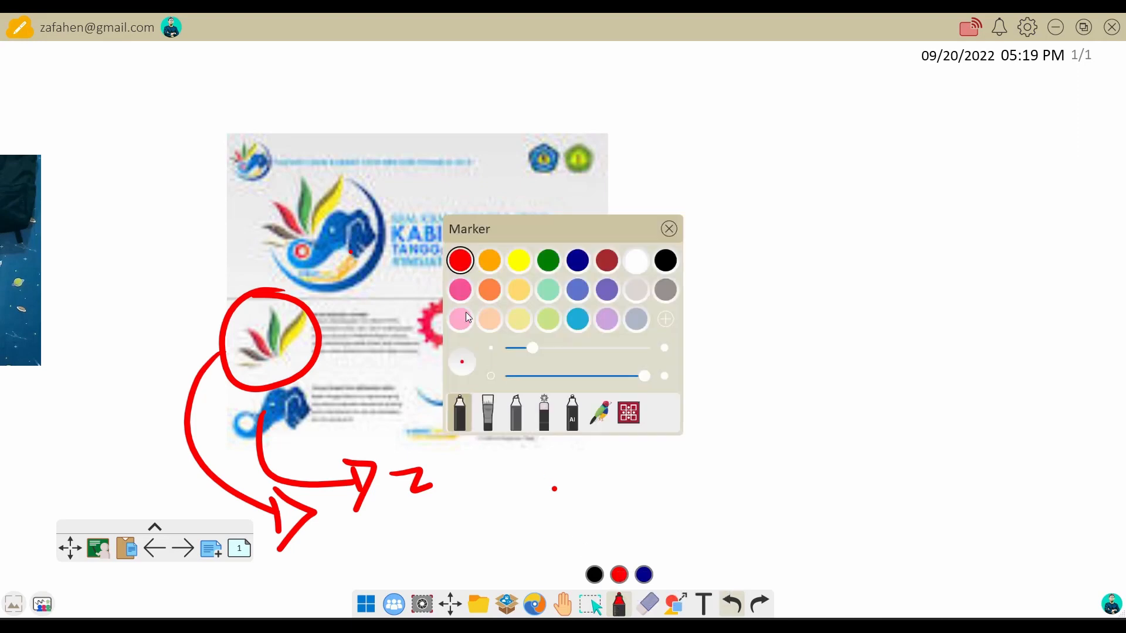
left_click(490, 412)
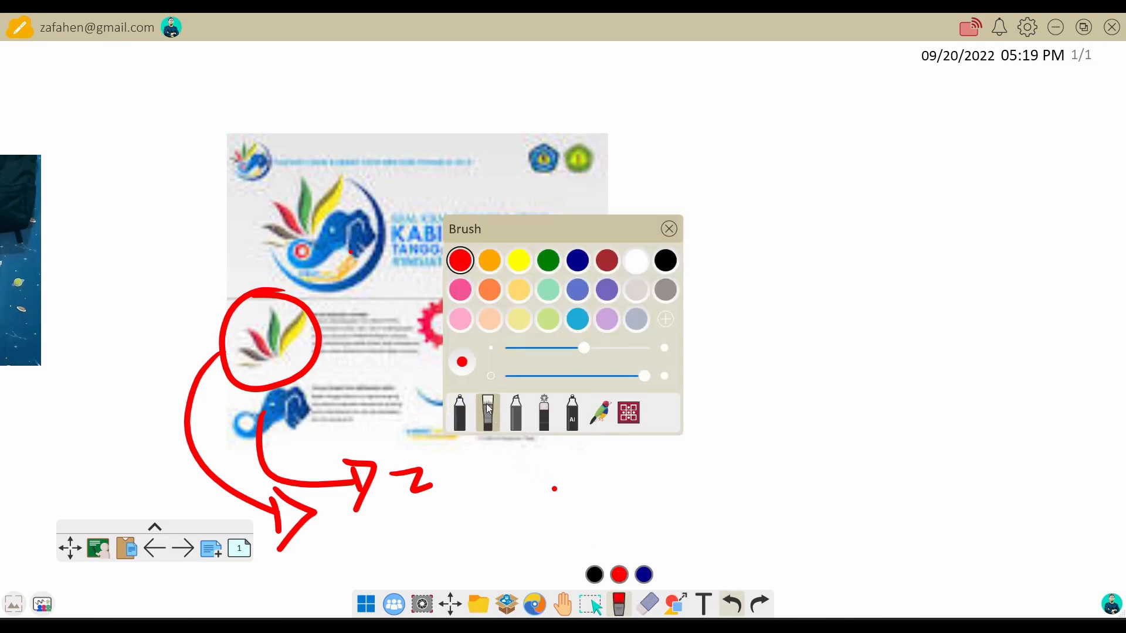
mouse_move(687, 115)
left_mouse_down()
mouse_move(758, 202)
mouse_move(691, 352)
left_mouse_up()
mouse_move(717, 213)
left_mouse_down()
mouse_move(687, 235)
mouse_move(775, 375)
mouse_move(799, 258)
mouse_move(789, 240)
left_mouse_up()
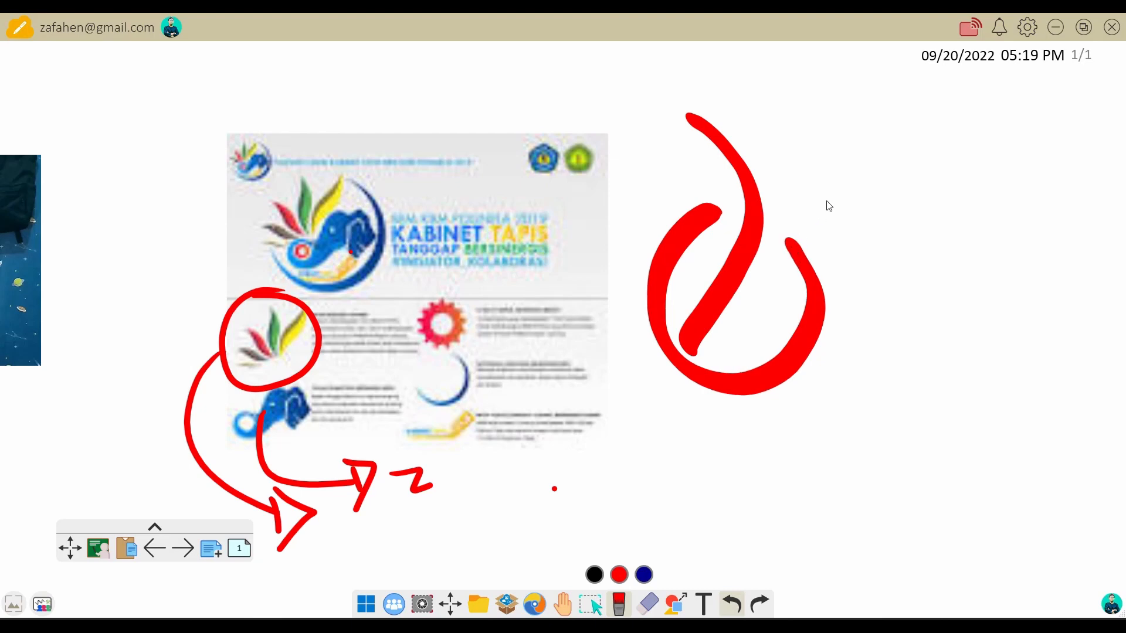
- Use the yellow Highlighter to underline the logo picture's title text and mark the words "KABINET TAPIS"
left_click(620, 601)
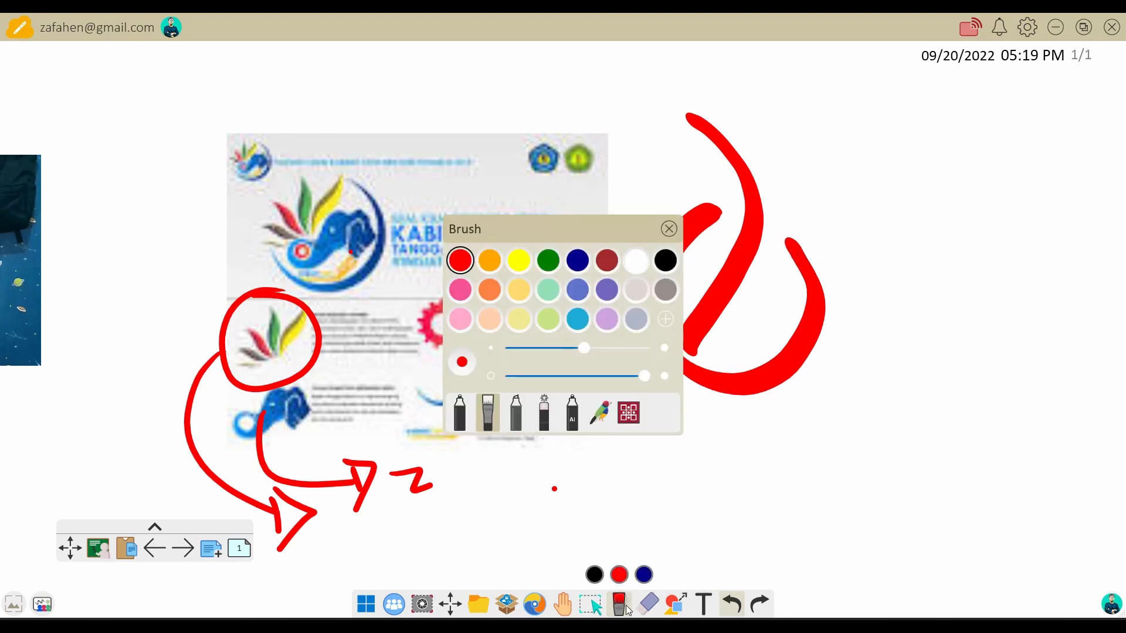
left_click(516, 417)
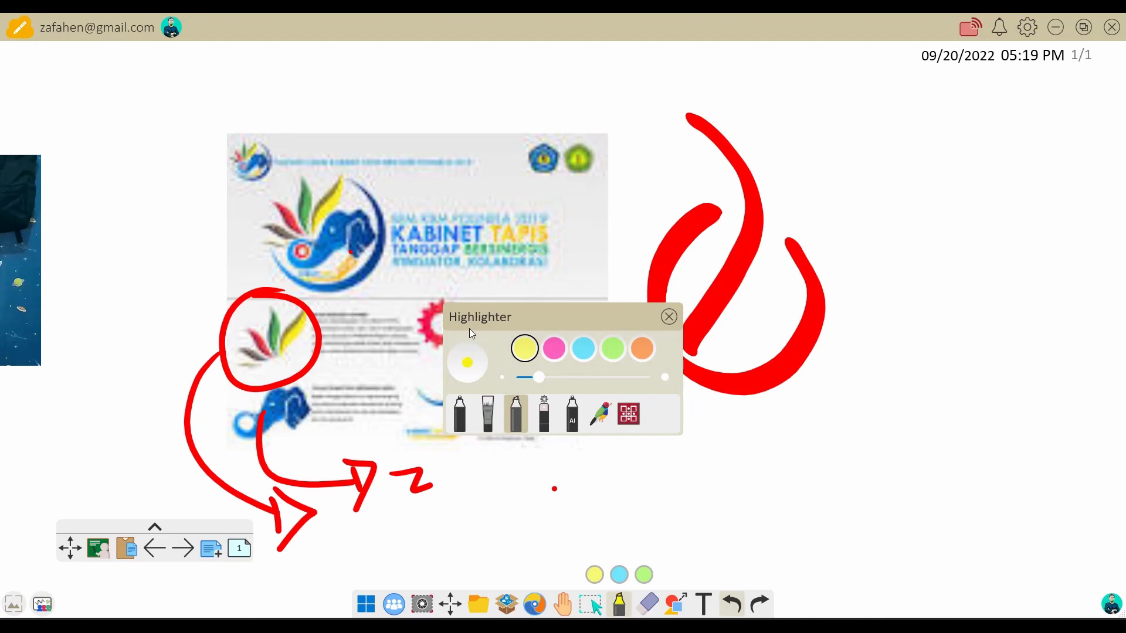
left_click_drag(375, 283, 527, 276)
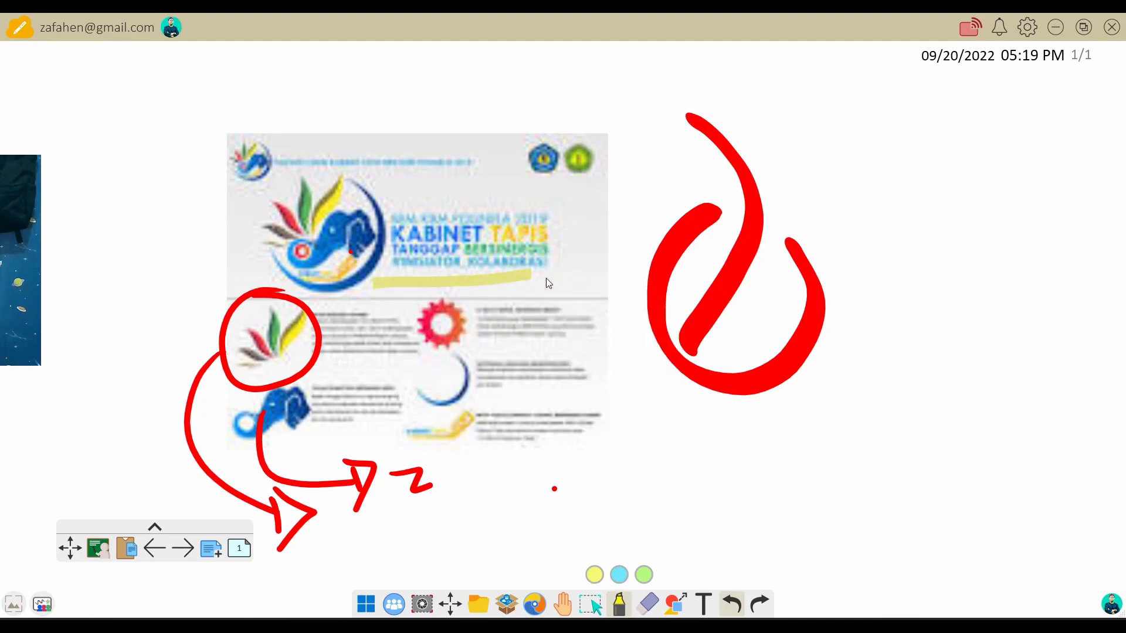
left_click_drag(573, 277, 596, 265)
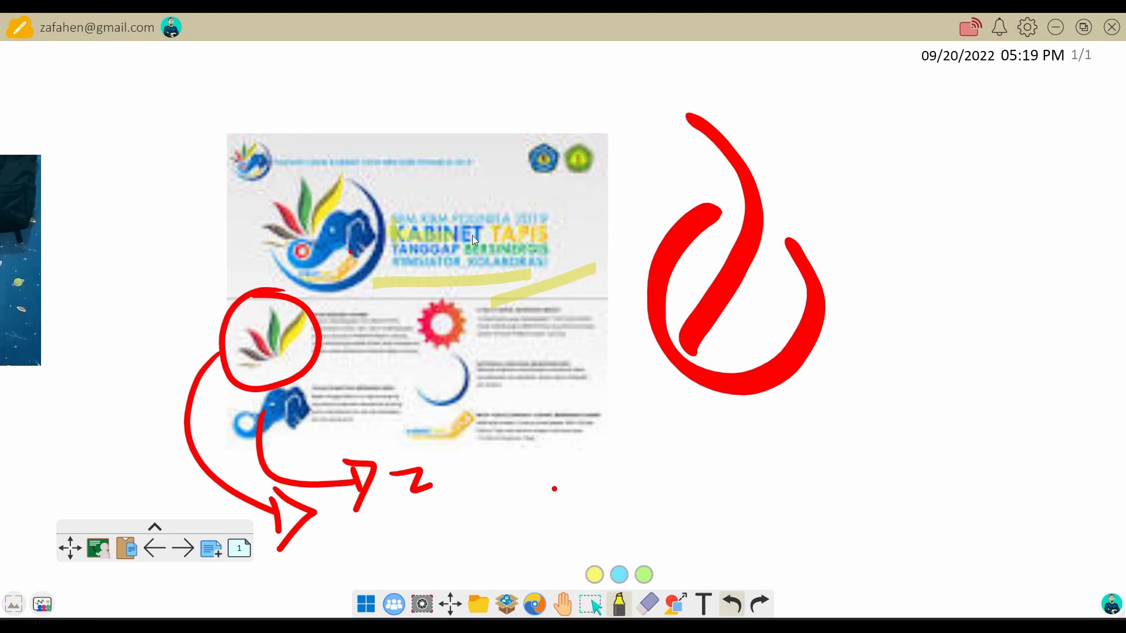
left_click_drag(540, 234, 405, 230)
left_click_drag(523, 229, 409, 229)
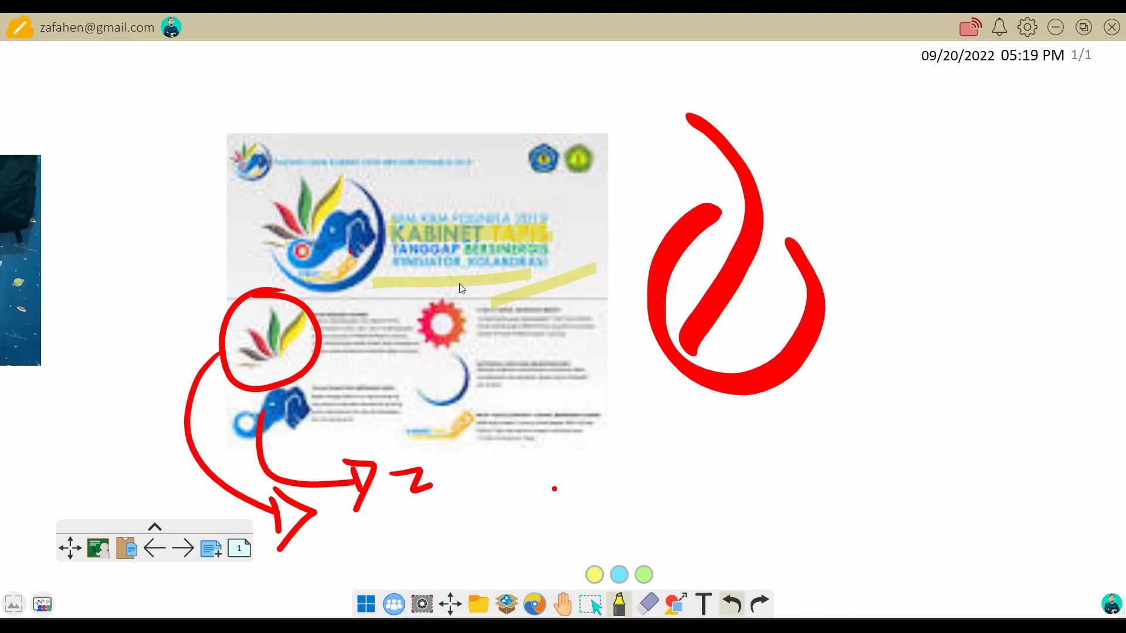
- Switch to the Laser Pen and draw a wavy yellow line around the red brush strokes
left_click(620, 604)
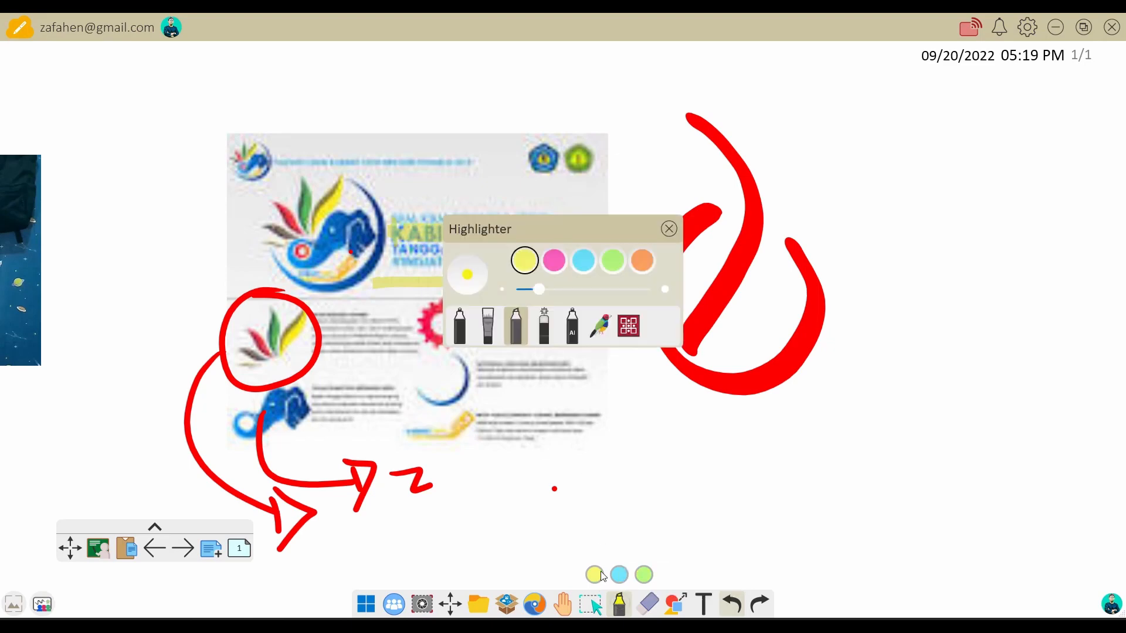
left_click(544, 329)
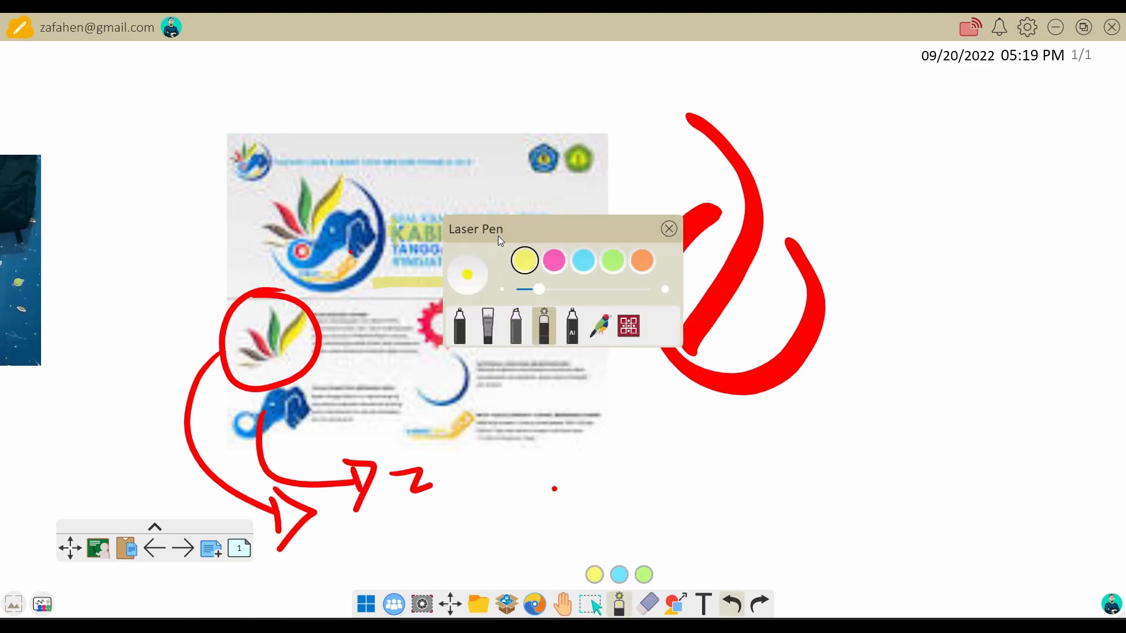
mouse_move(645, 99)
left_mouse_down()
mouse_move(666, 201)
mouse_move(651, 206)
left_mouse_up()
mouse_move(704, 170)
left_mouse_down()
mouse_move(666, 111)
mouse_move(776, 110)
mouse_move(824, 193)
mouse_move(878, 241)
mouse_move(869, 303)
left_mouse_up()
- Try to switch the pen type from Laser Pen to the AI pen, declining the subscription upgrade and closing the pen settings
left_click(618, 602)
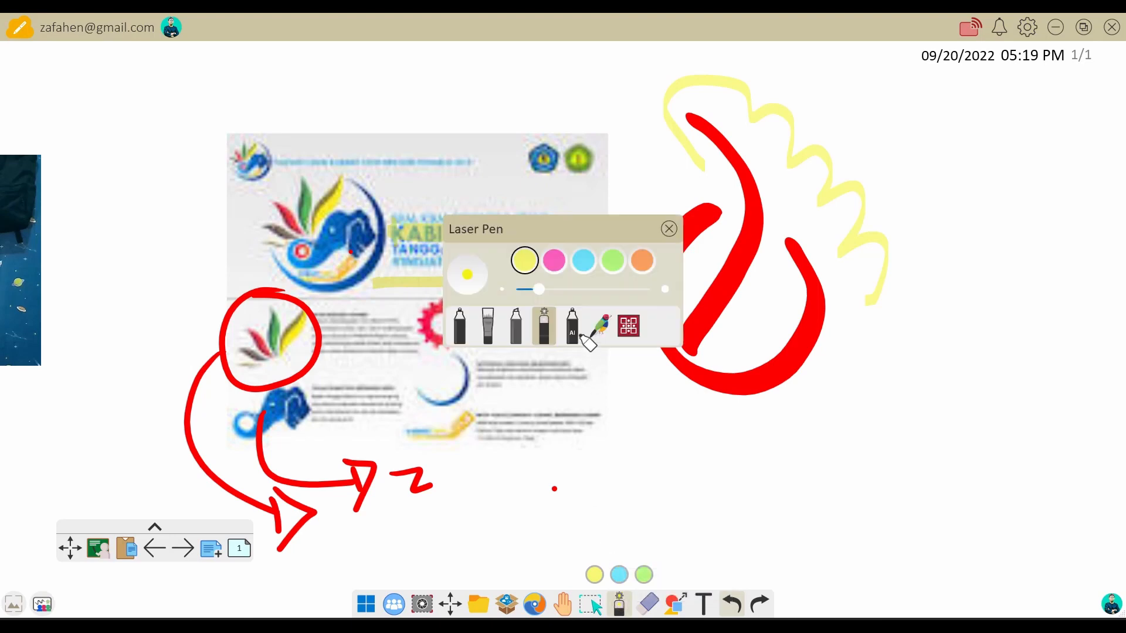
left_click(572, 328)
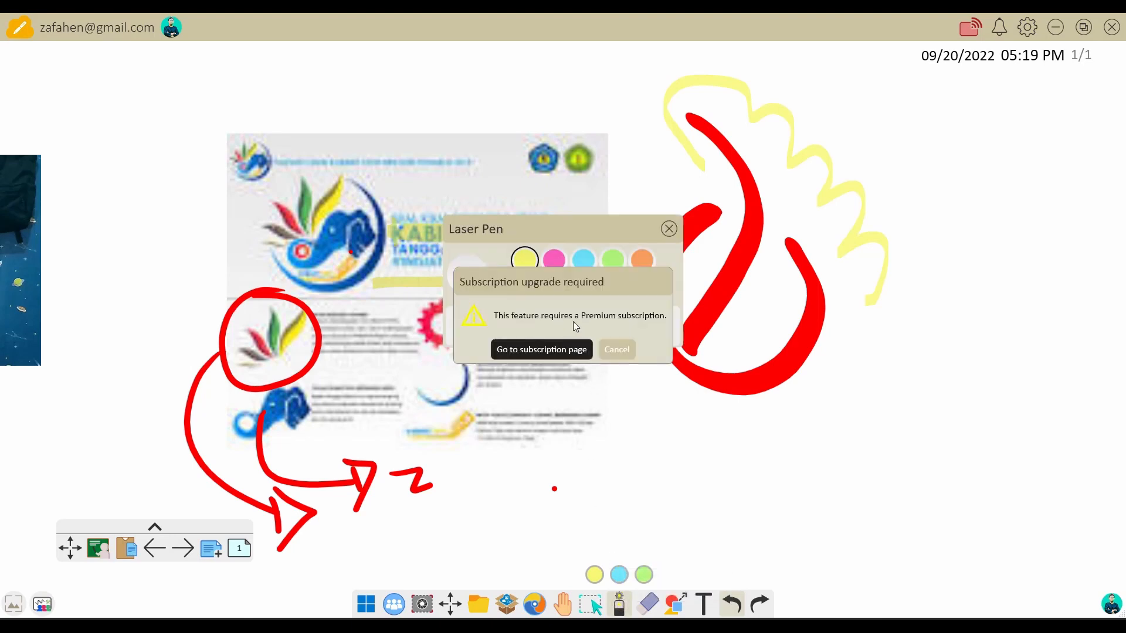
left_click(617, 349)
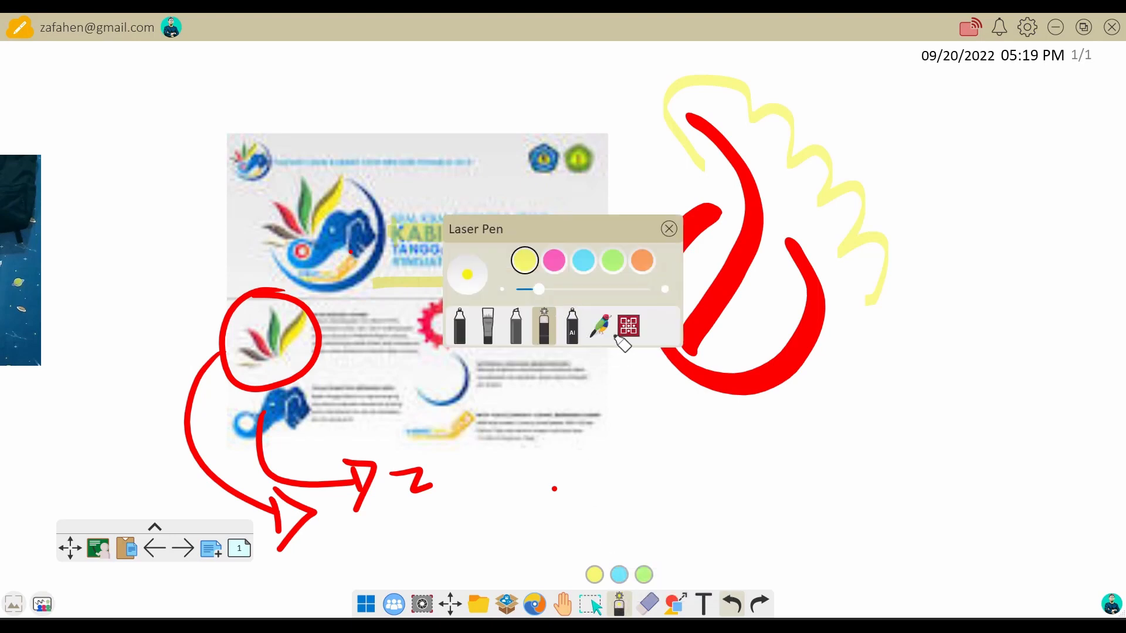
left_click(668, 229)
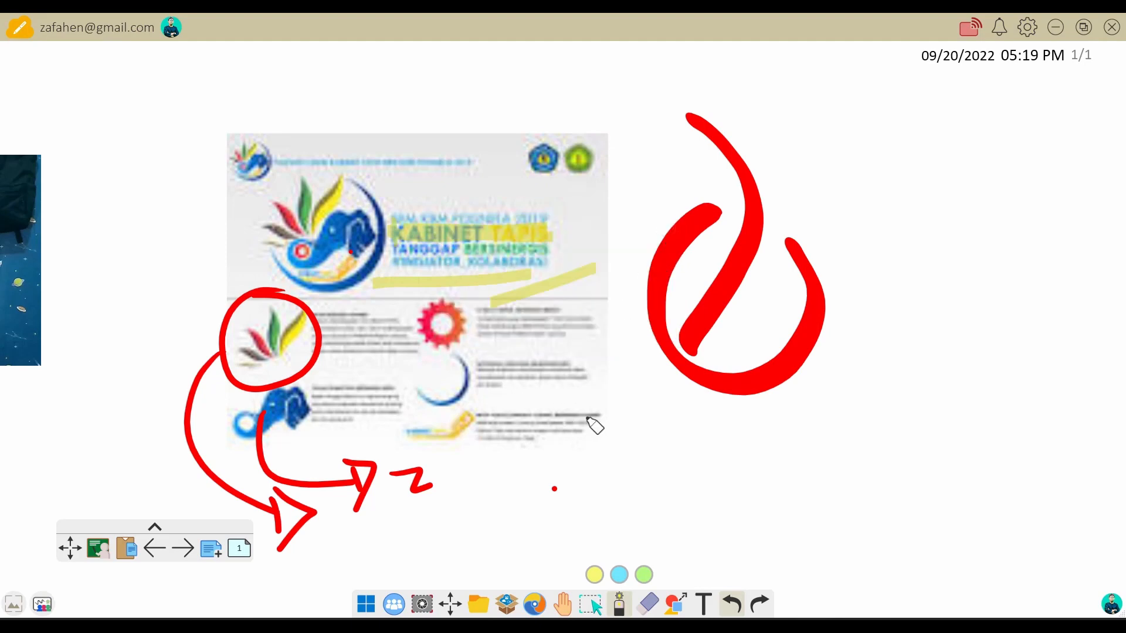
- Clear everything from the canvas with the eraser's clear-all option and undo the clearing
left_click(649, 606)
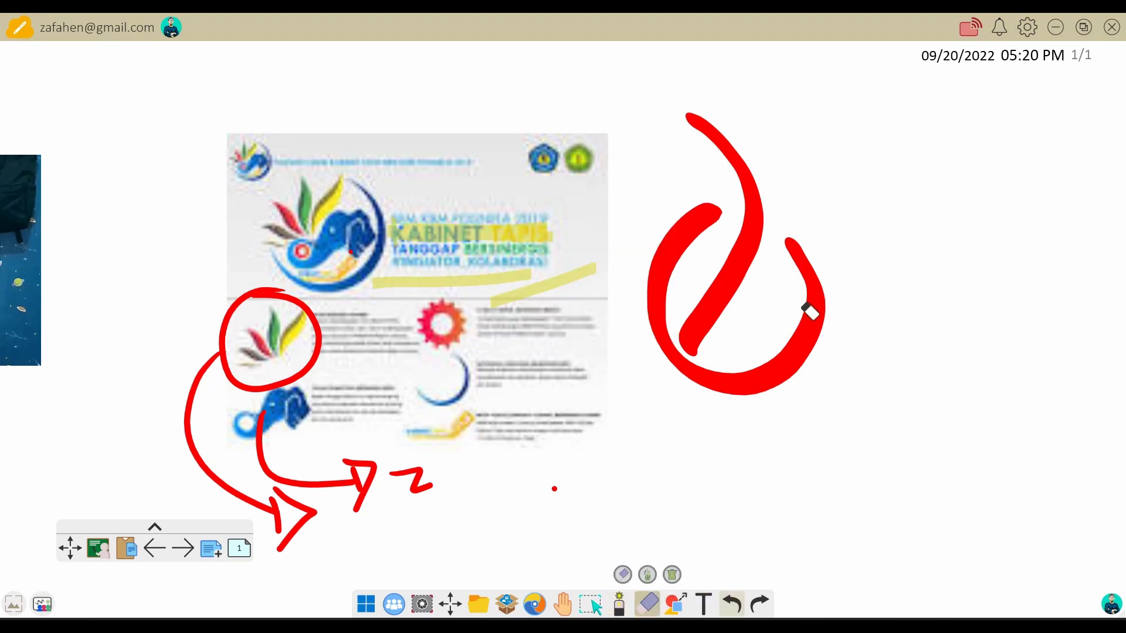
left_click(672, 575)
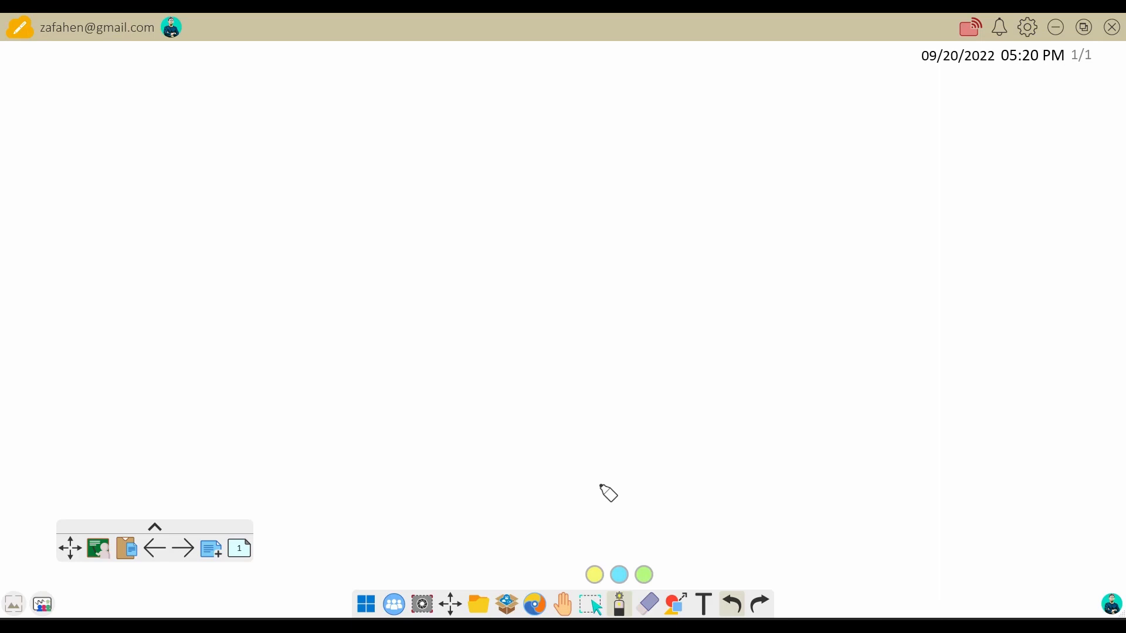
key("ctrl+z")
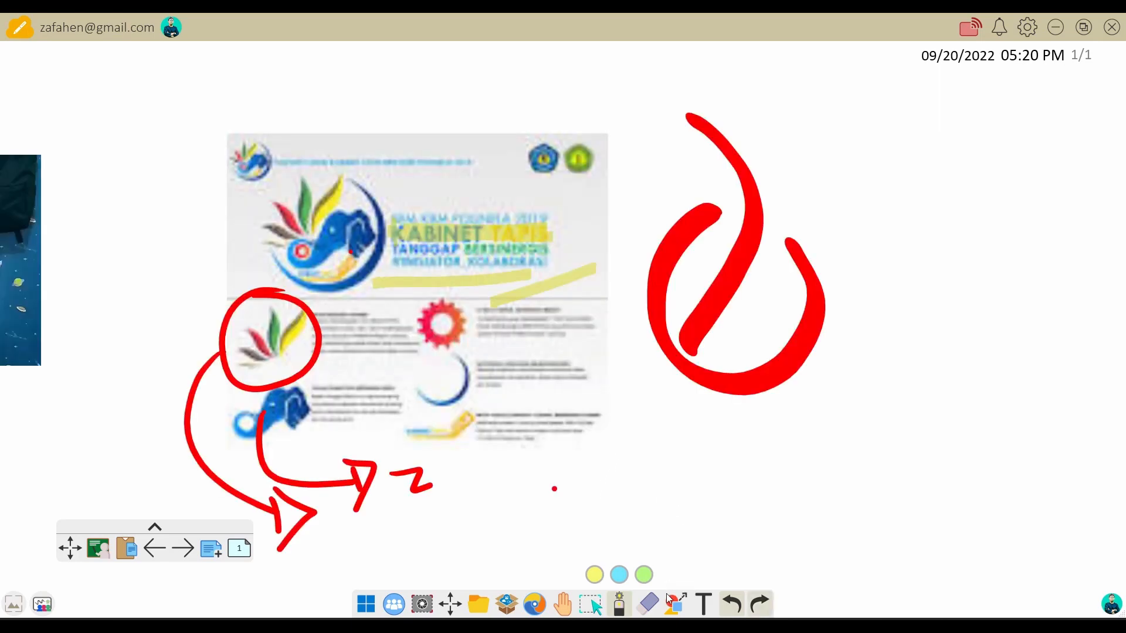
- Erase the thick red brush strokes beside the logo picture with the Eraser
left_click(650, 604)
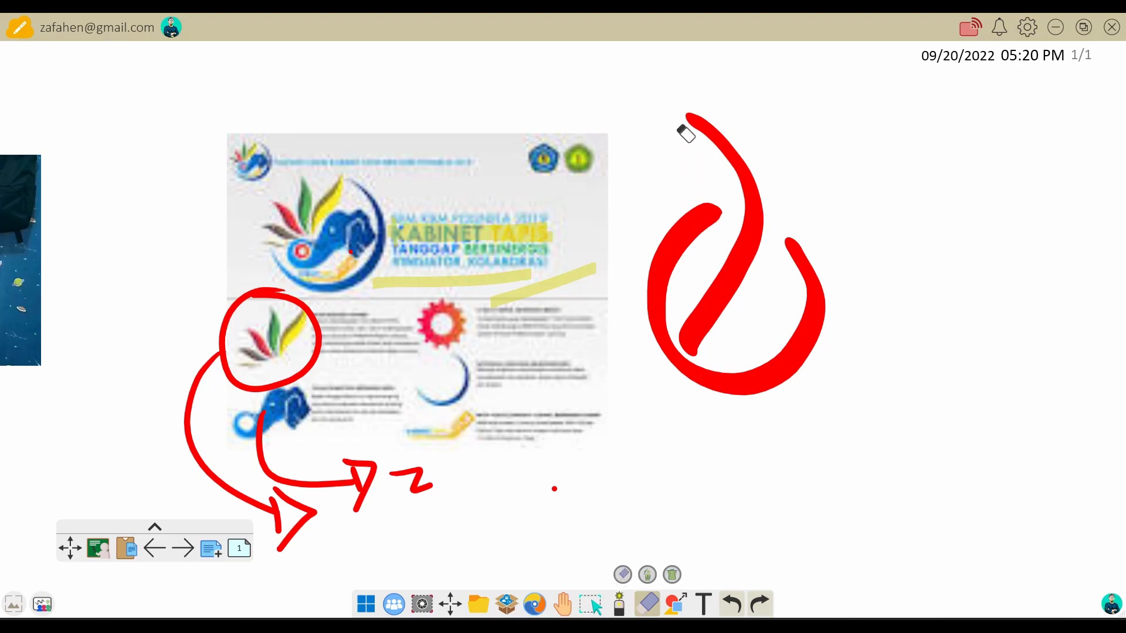
mouse_move(727, 162)
left_mouse_down()
mouse_move(709, 149)
mouse_move(741, 231)
mouse_move(693, 347)
mouse_move(693, 218)
mouse_move(686, 392)
mouse_move(789, 336)
mouse_move(801, 276)
mouse_move(764, 405)
left_mouse_up()
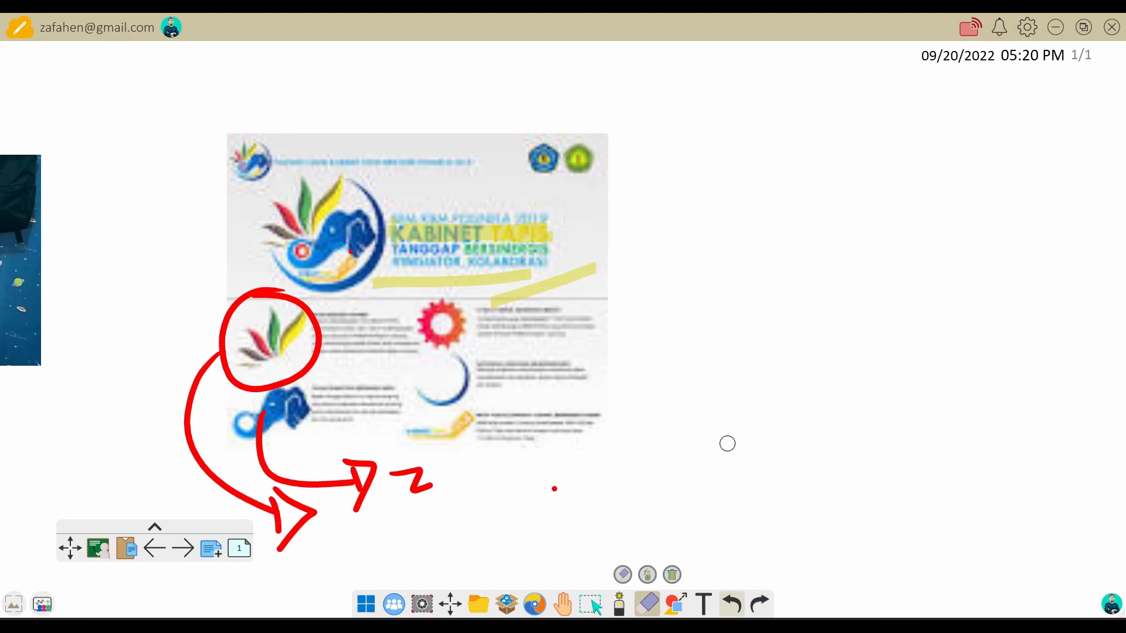
- Activate the Shapes tool for drawing on the canvas
left_click(674, 605)
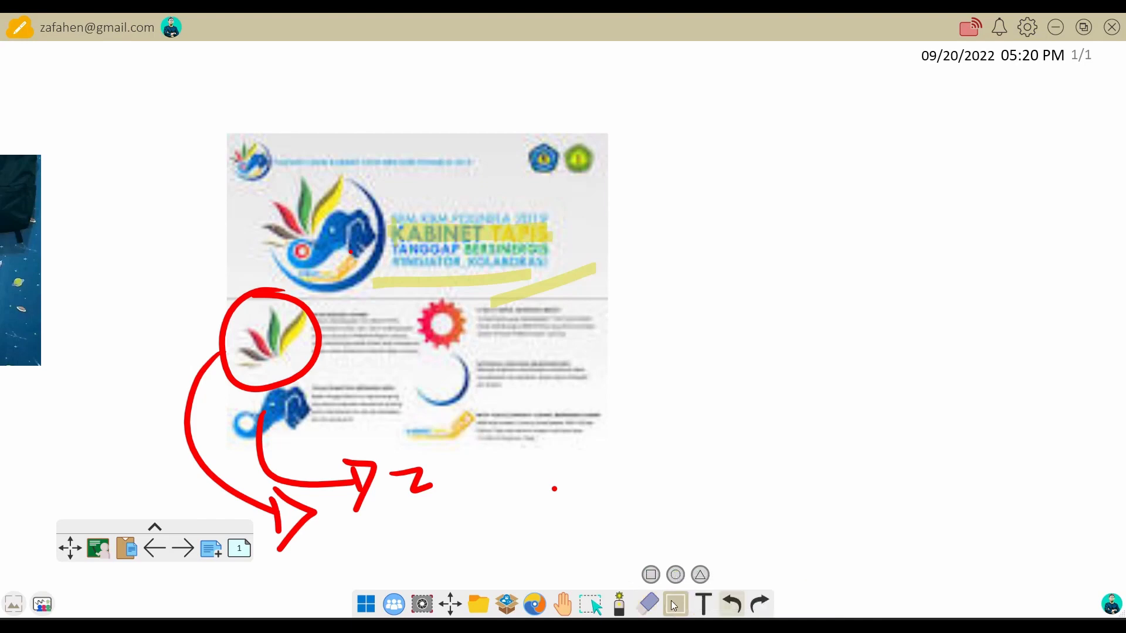